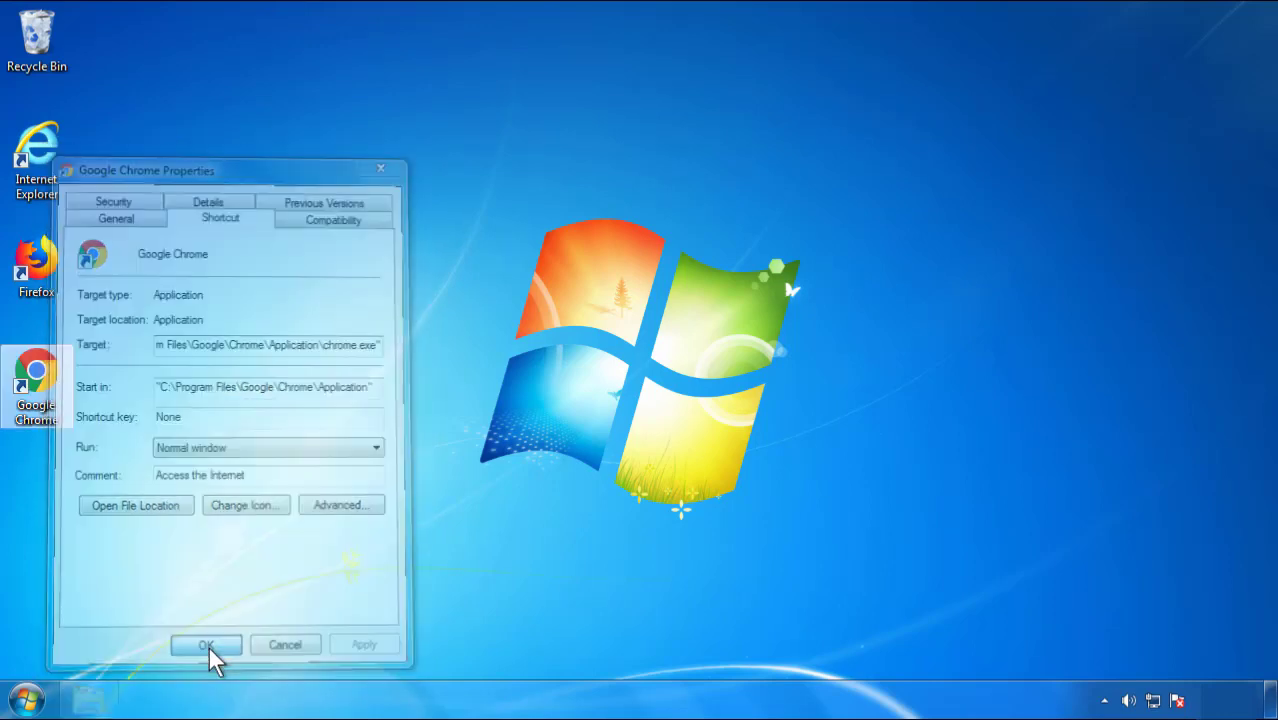
# - Close the Google Chrome shortcut's Properties dialog with OK and bring up the Start menu
pyautogui.click(26, 700)
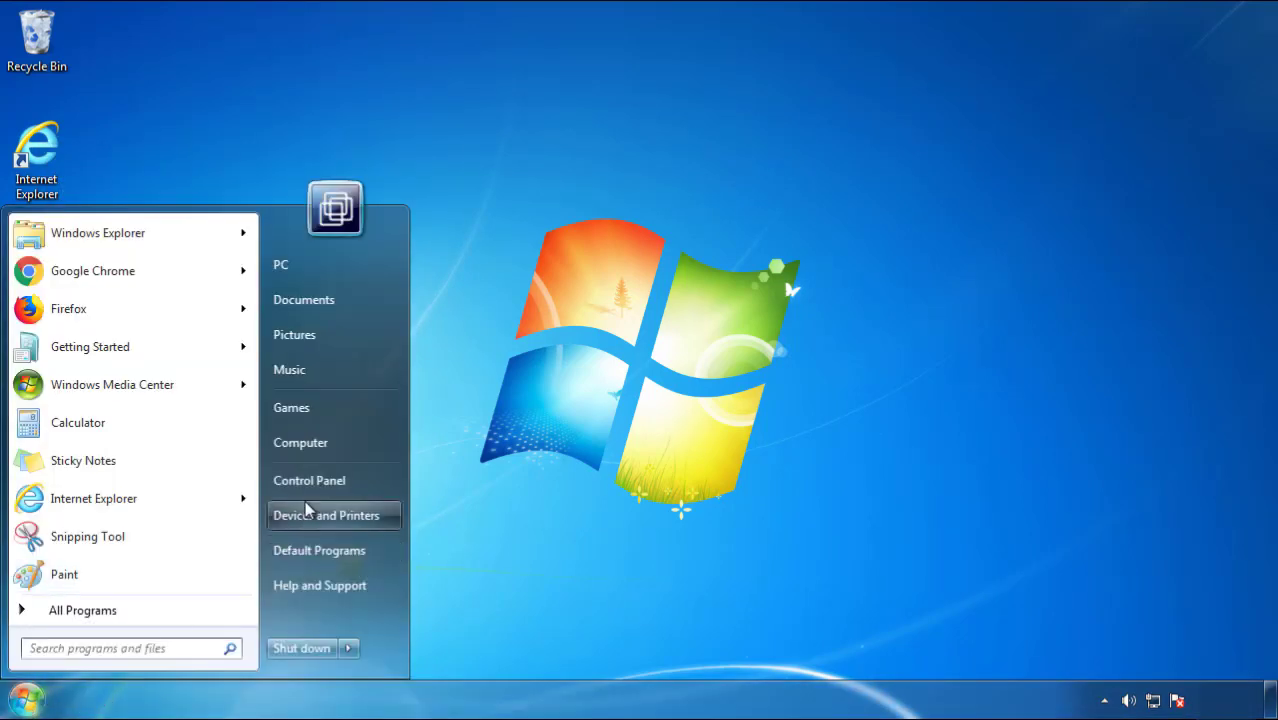
# - Open Control Panel's installed-programs list sorted by Installed On, newest first
pyautogui.click(320, 472)
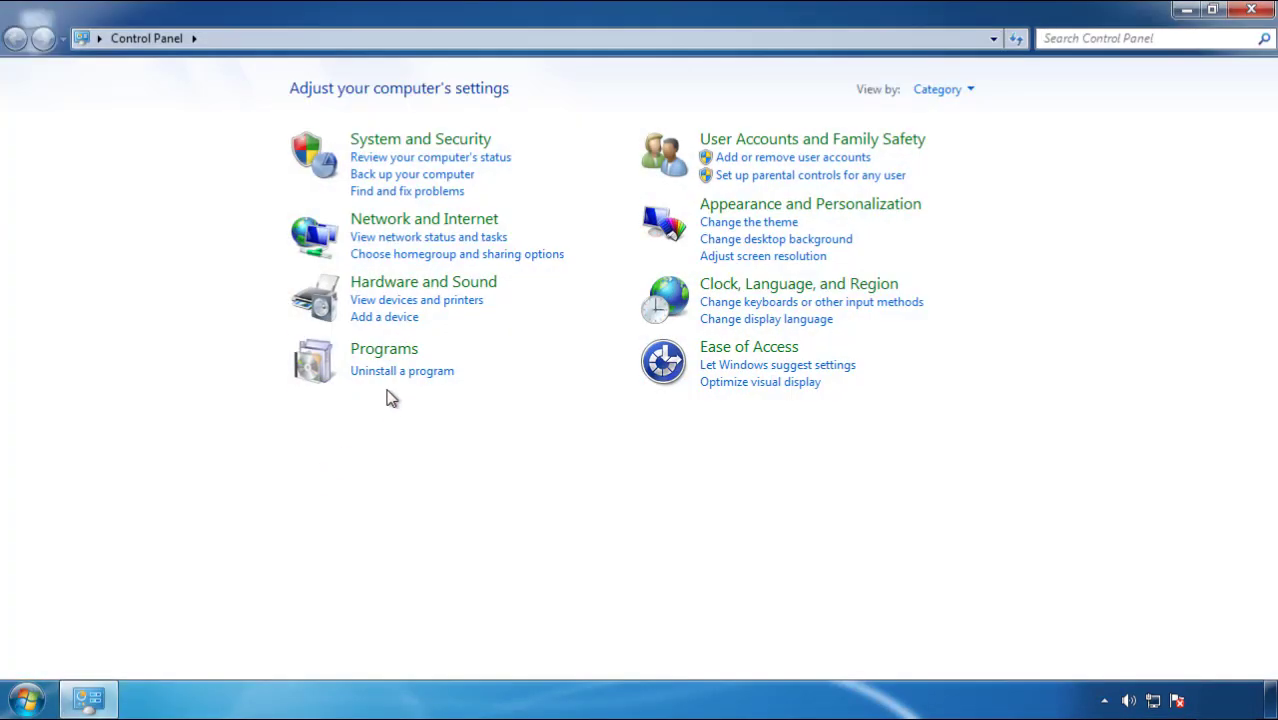
pyautogui.click(399, 372)
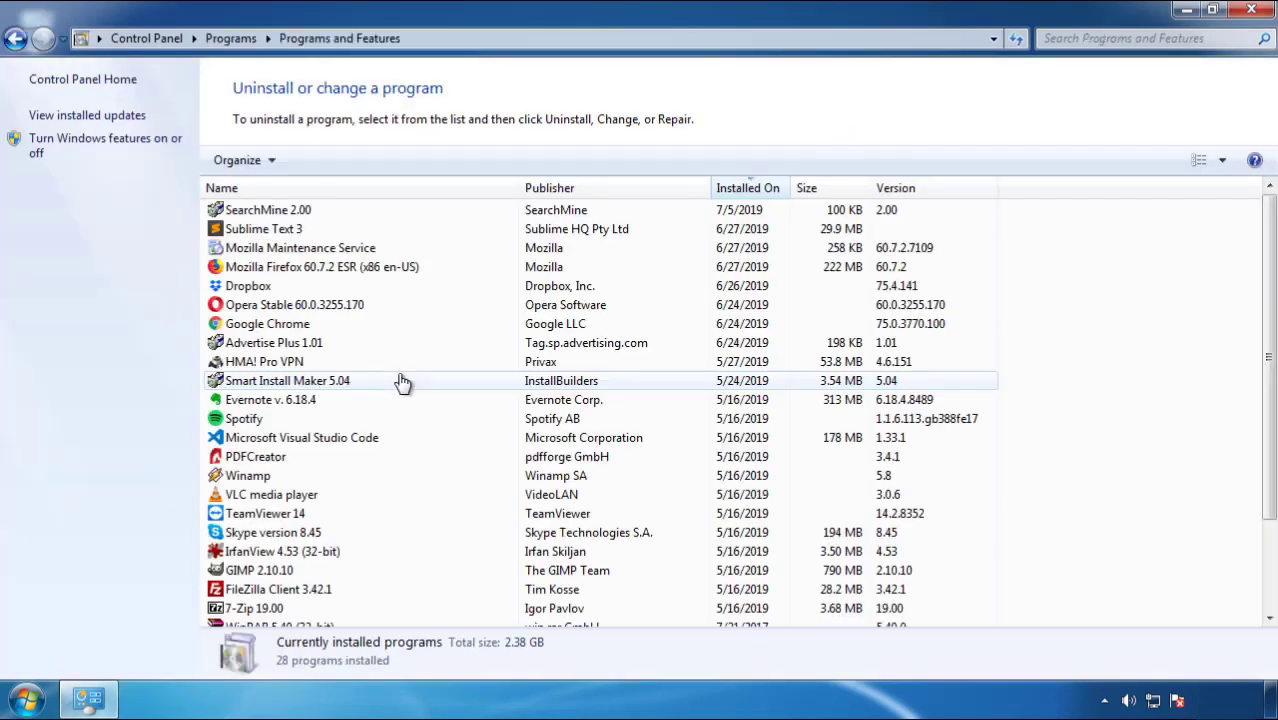
pyautogui.click(749, 189)
pyautogui.click(742, 192)
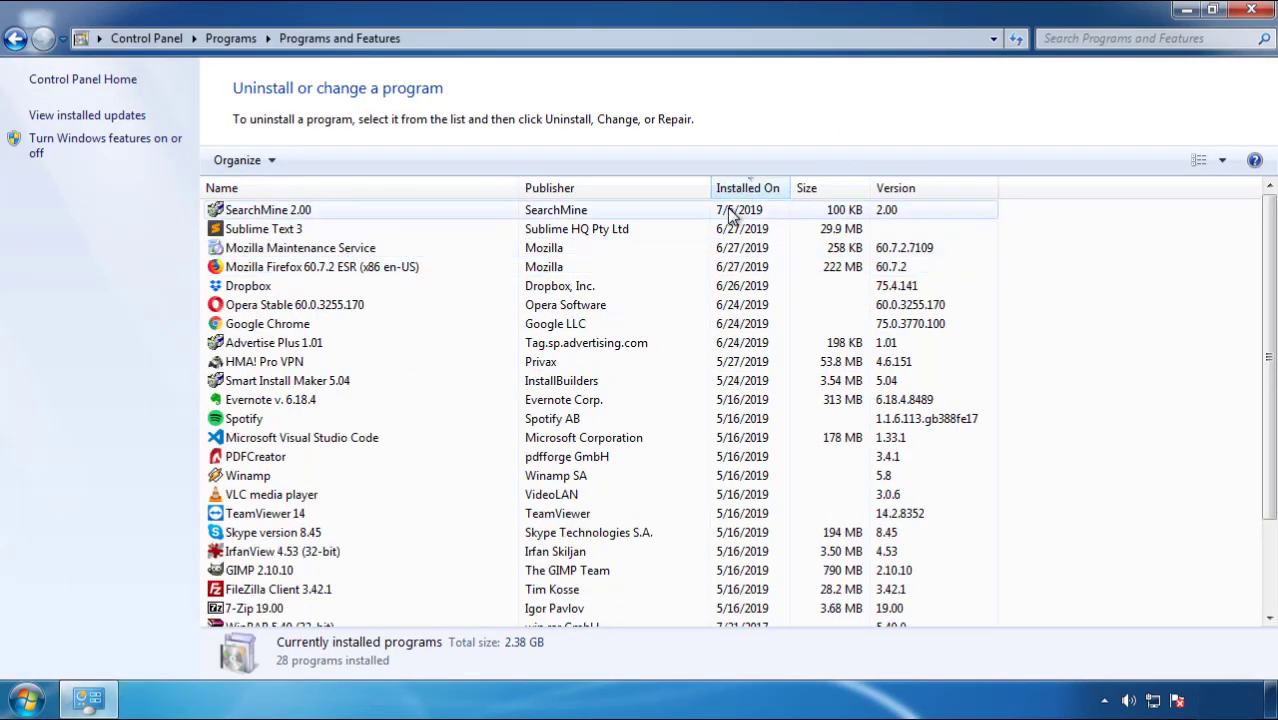
# - Uninstall SearchMine 2.00, finish the wizard, and close Programs and Features
pyautogui.click(268, 214)
pyautogui.click(318, 160)
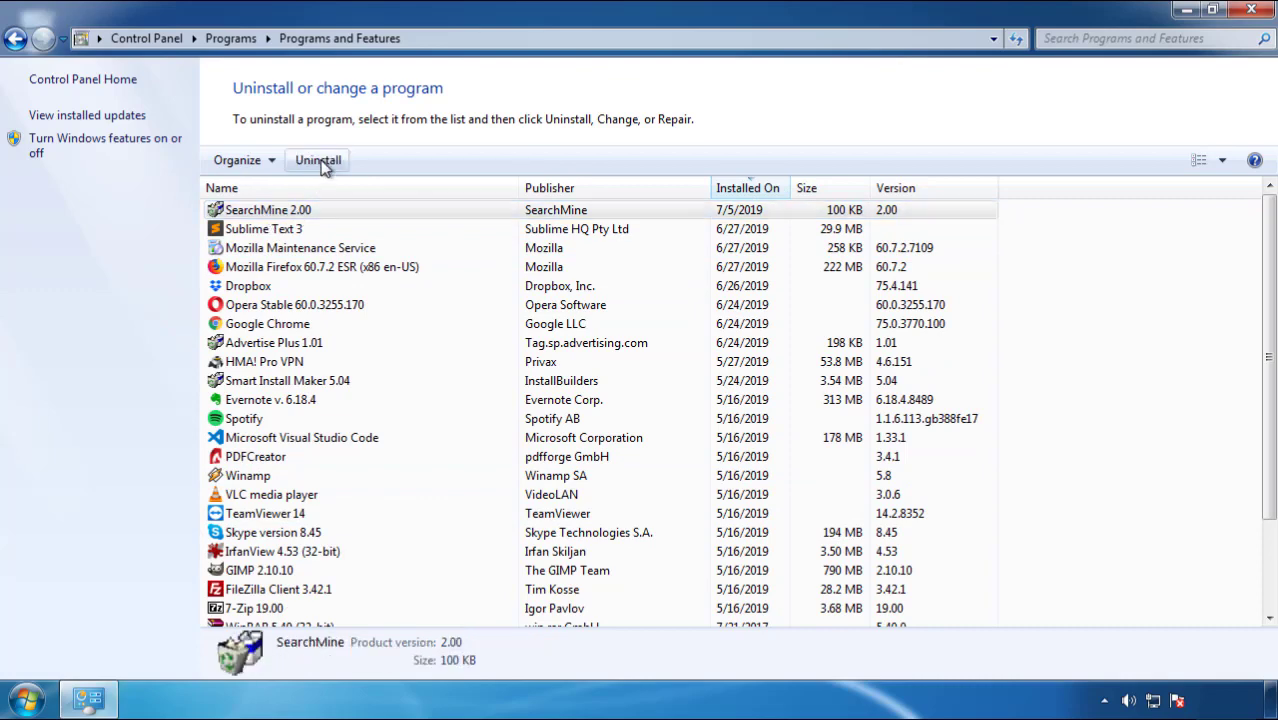
pyautogui.click(745, 530)
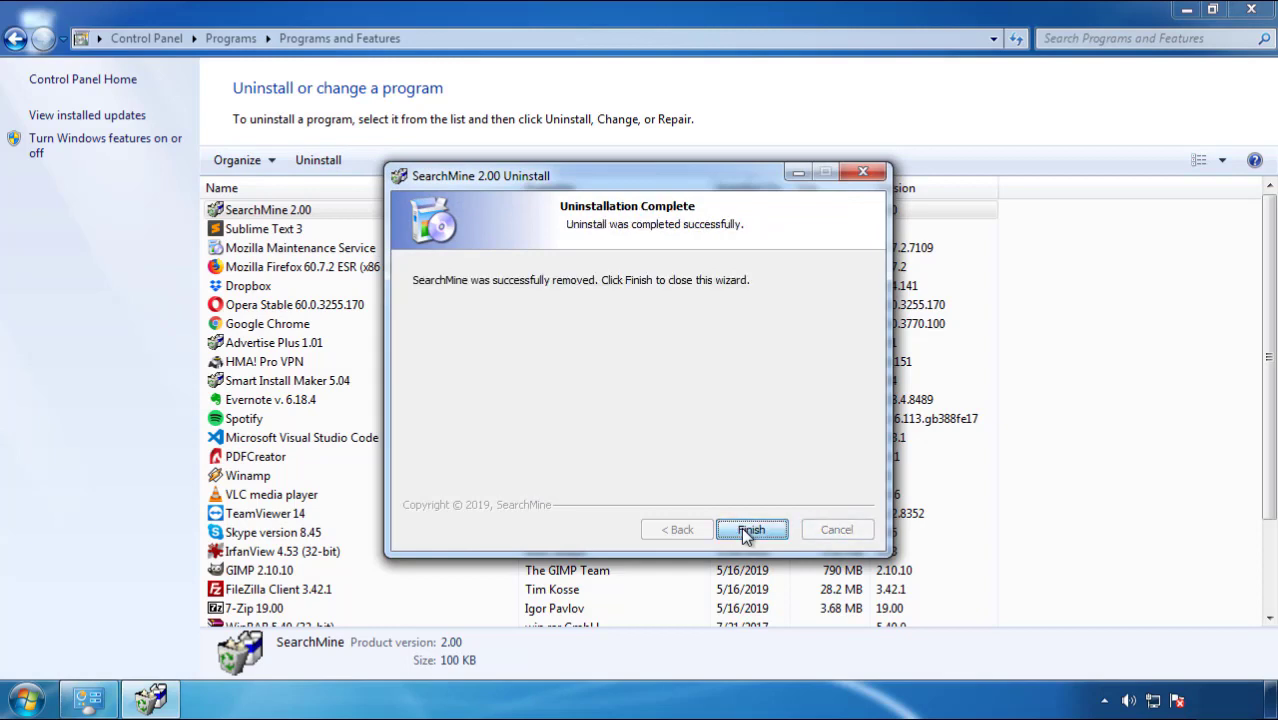
pyautogui.click(745, 529)
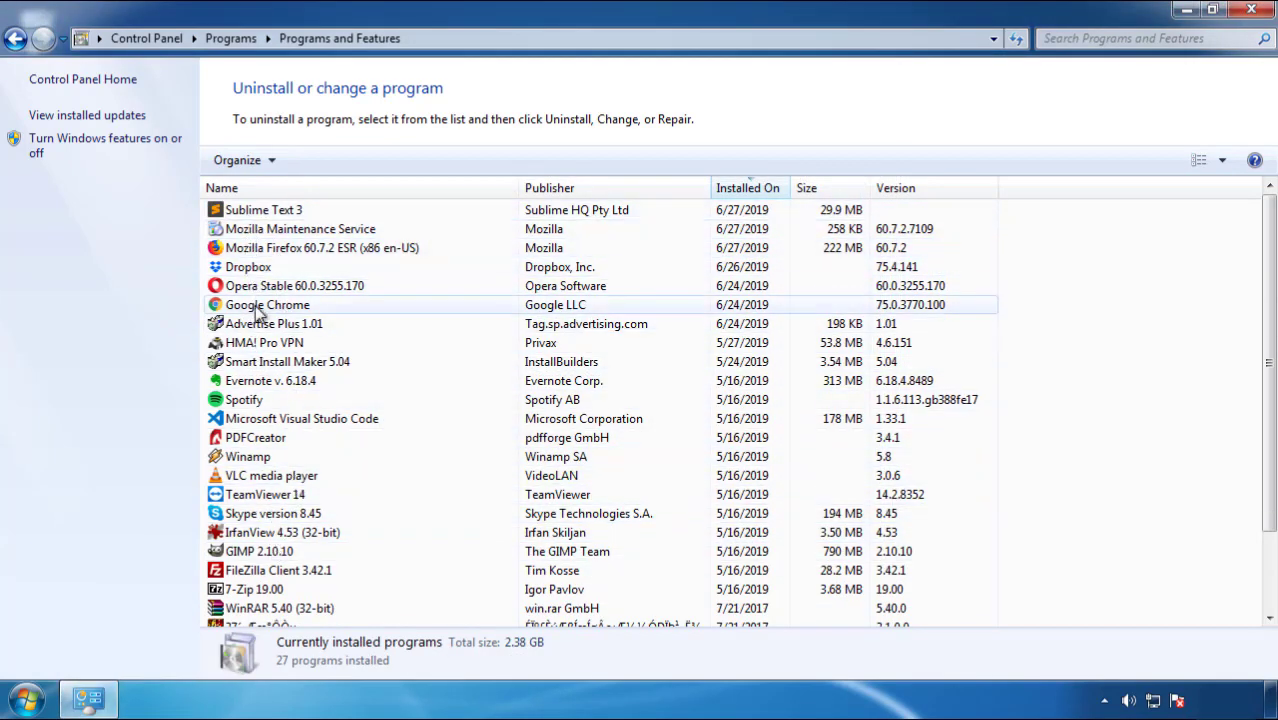
pyautogui.click(1252, 12)
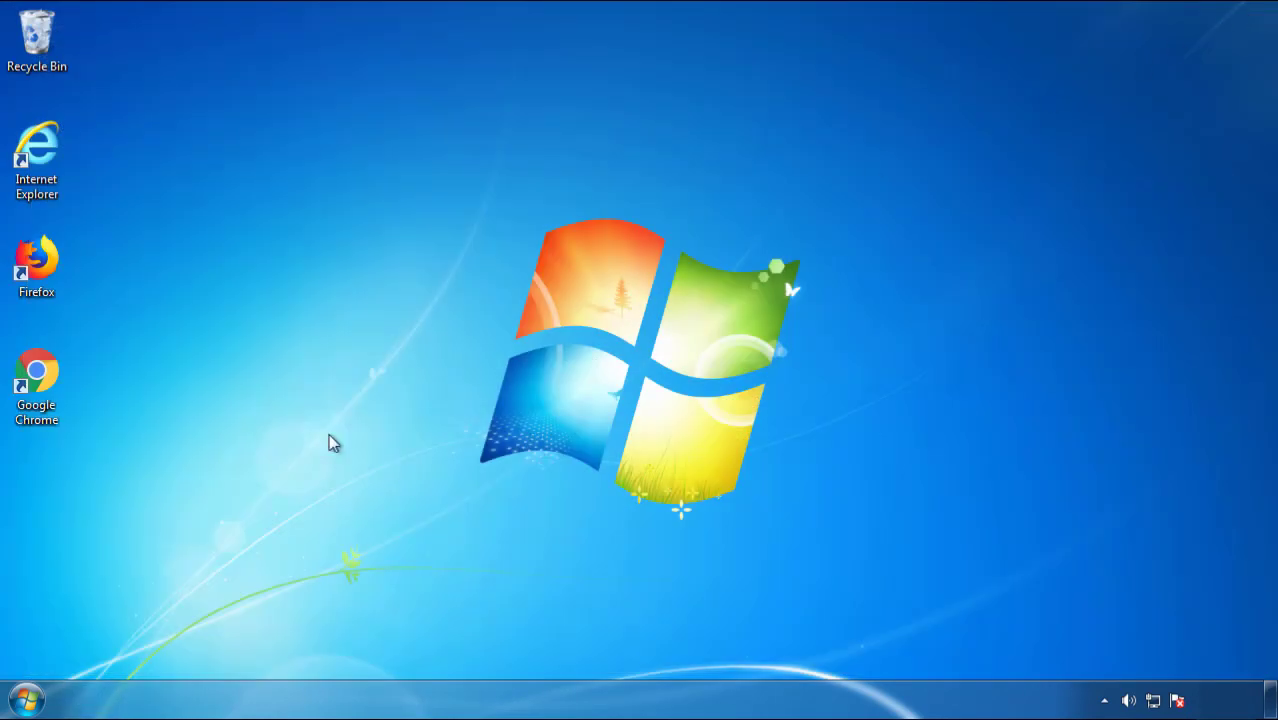
# - Restart Windows and pick Safe Mode from the Advanced Boot Options menu
pyautogui.click(24, 700)
pyautogui.click(348, 649)
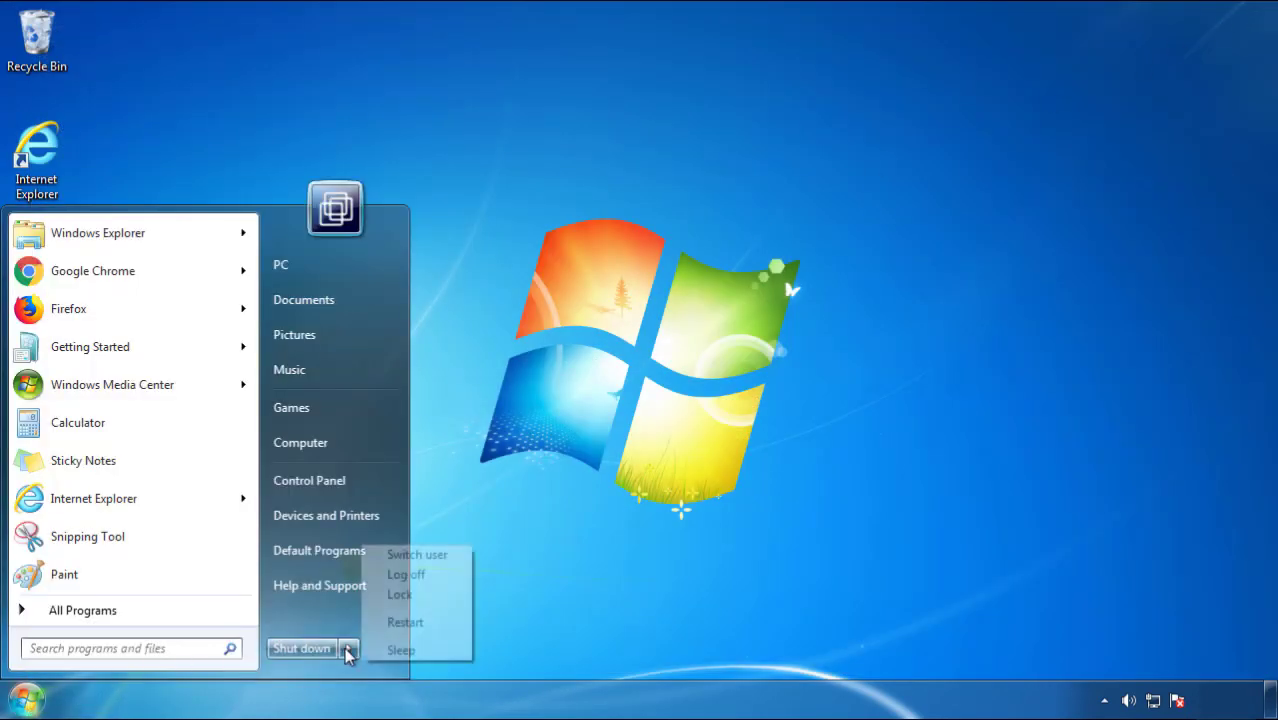
pyautogui.click(667, 547)
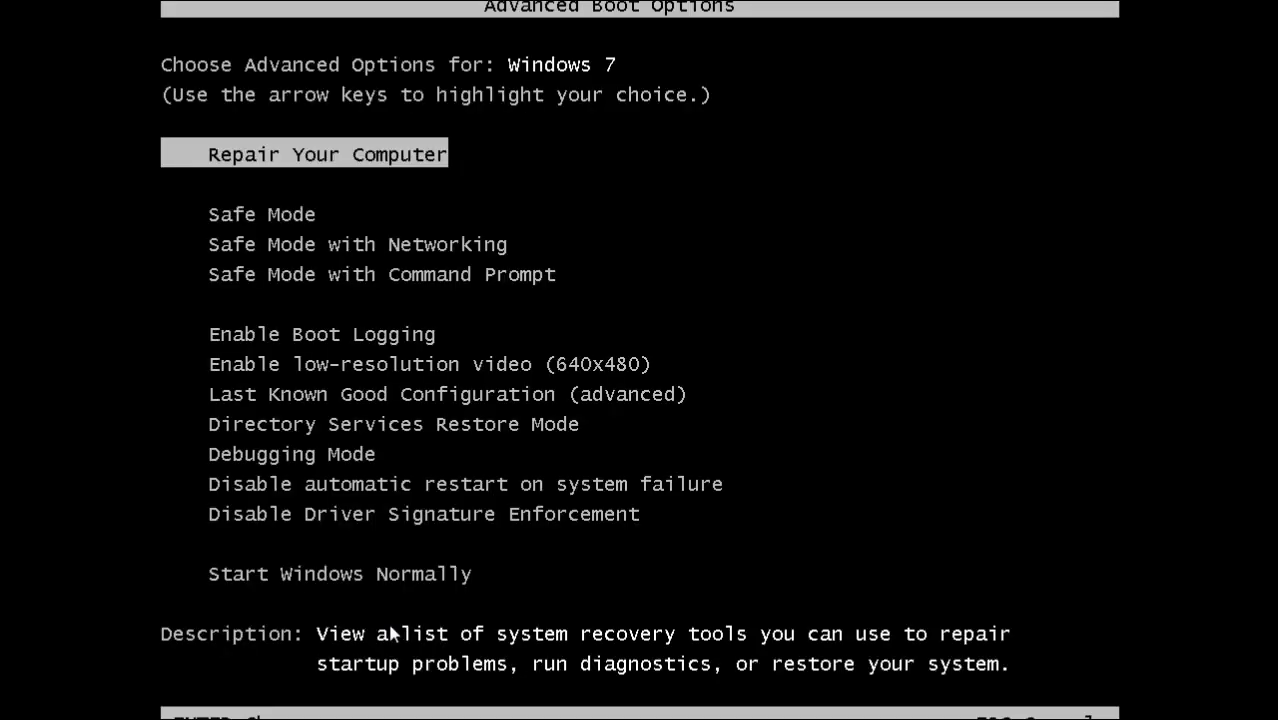
pyautogui.press('Down')
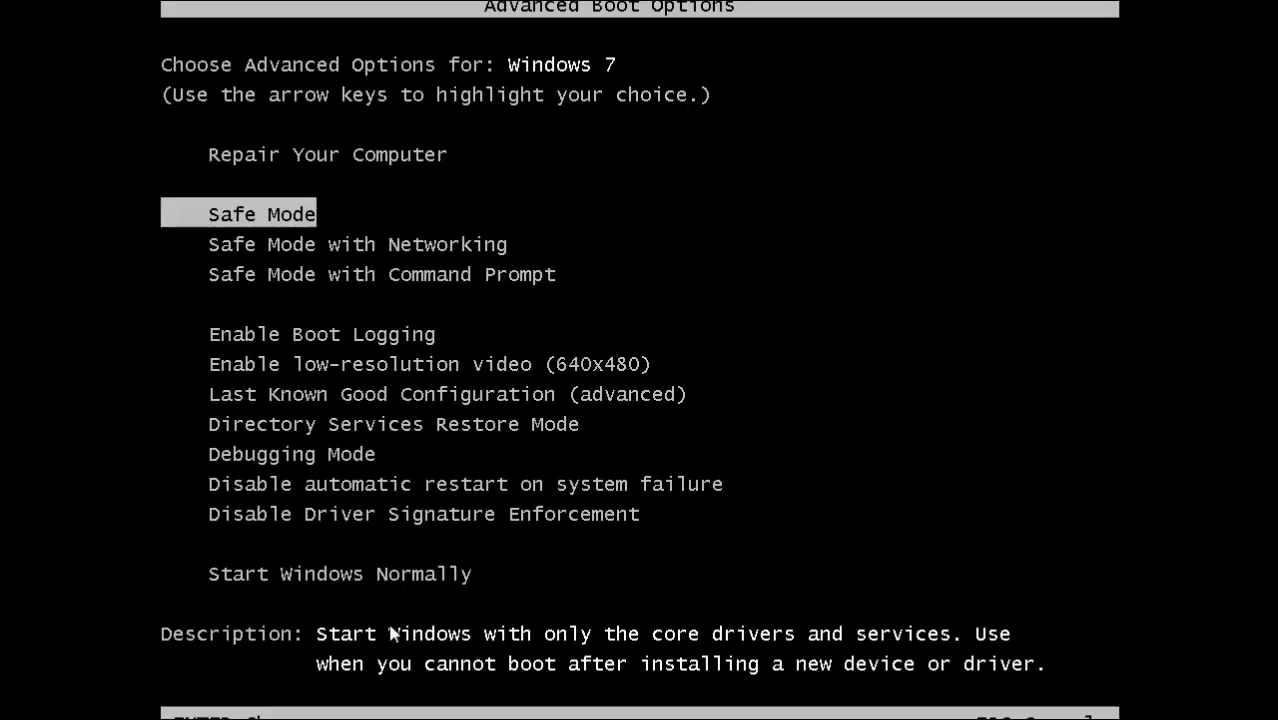
pyautogui.press('Return')
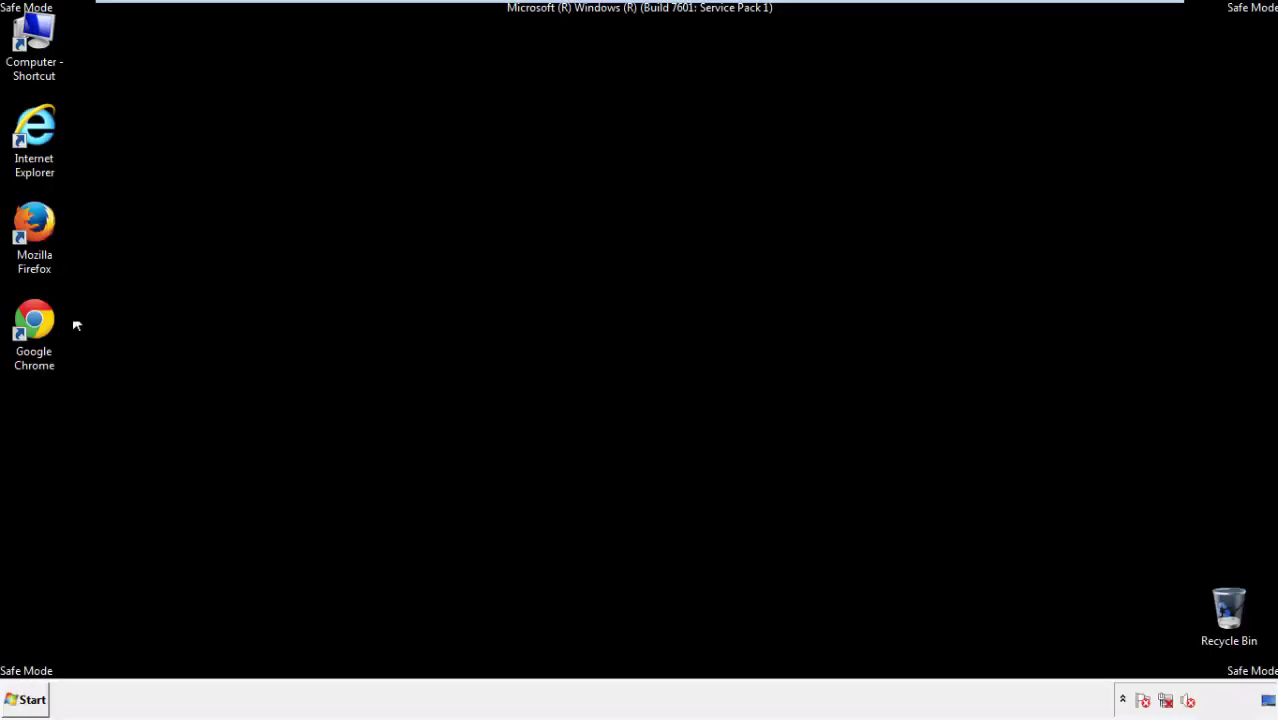
# - Launch Firefox, decline the default-browser prompt, and keep the menu bar visible
pyautogui.doubleClick(46, 232)
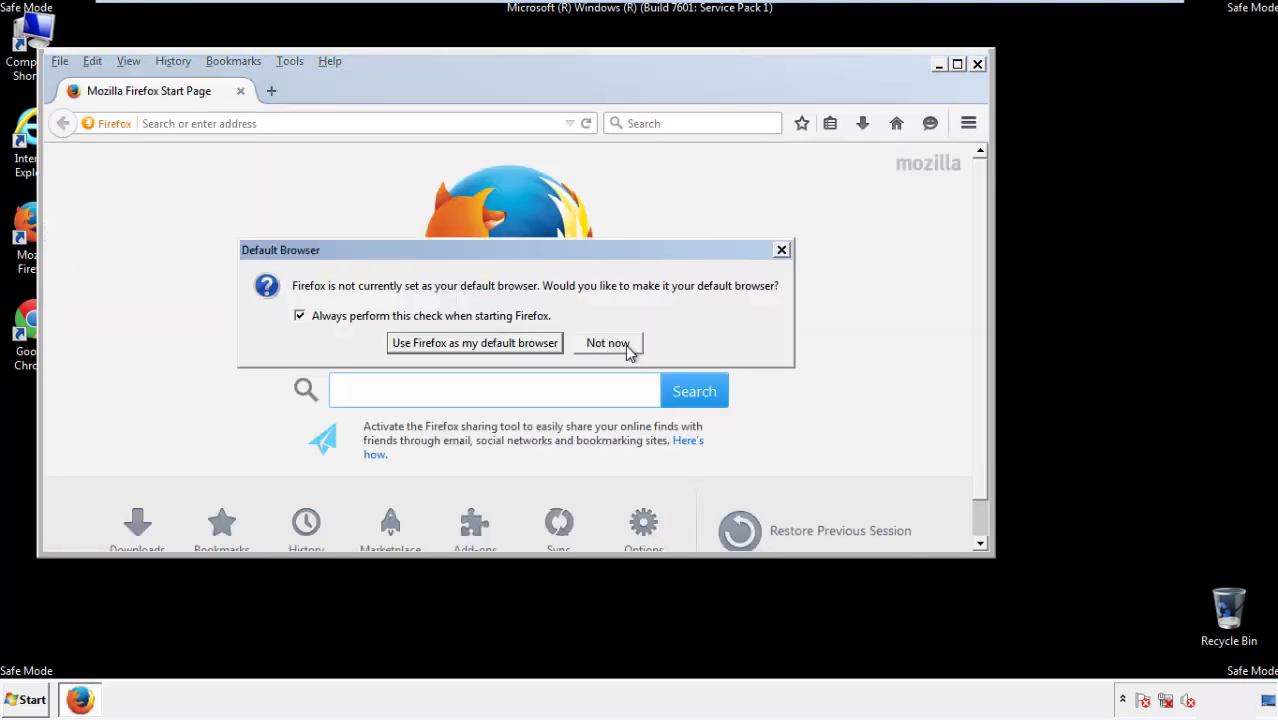
pyautogui.click(613, 343)
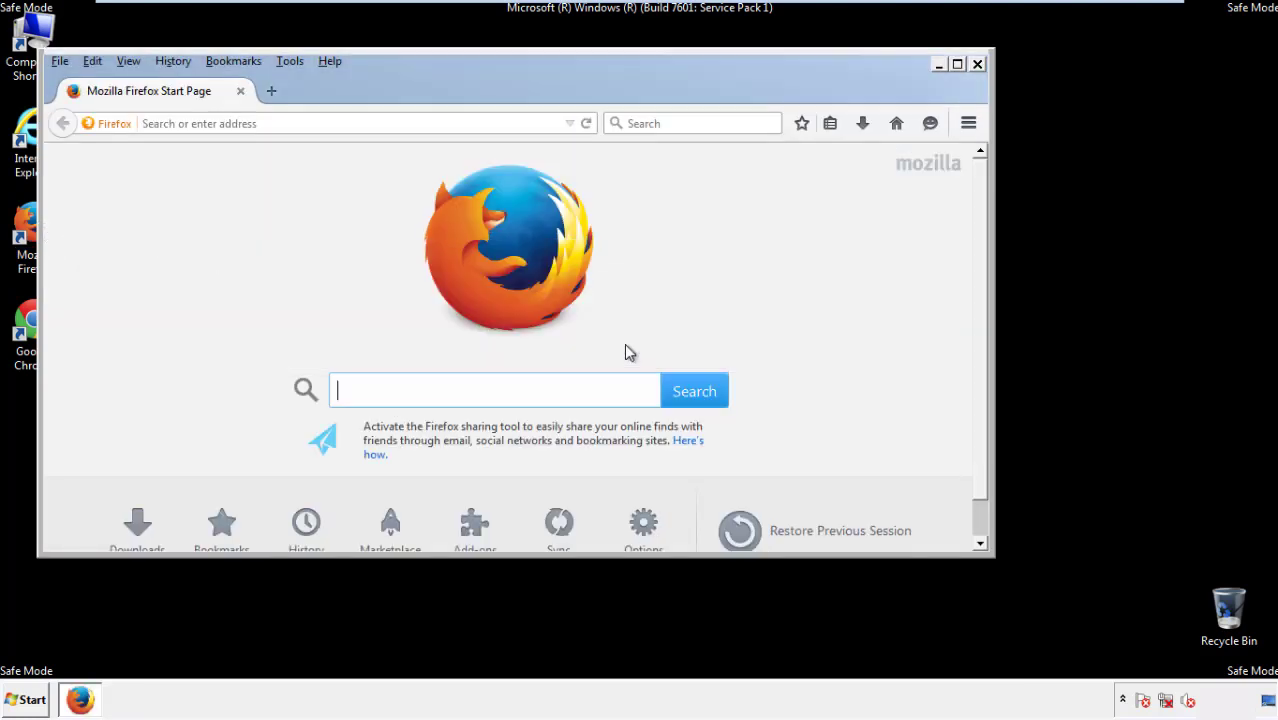
pyautogui.rightClick(393, 88)
pyautogui.click(428, 150)
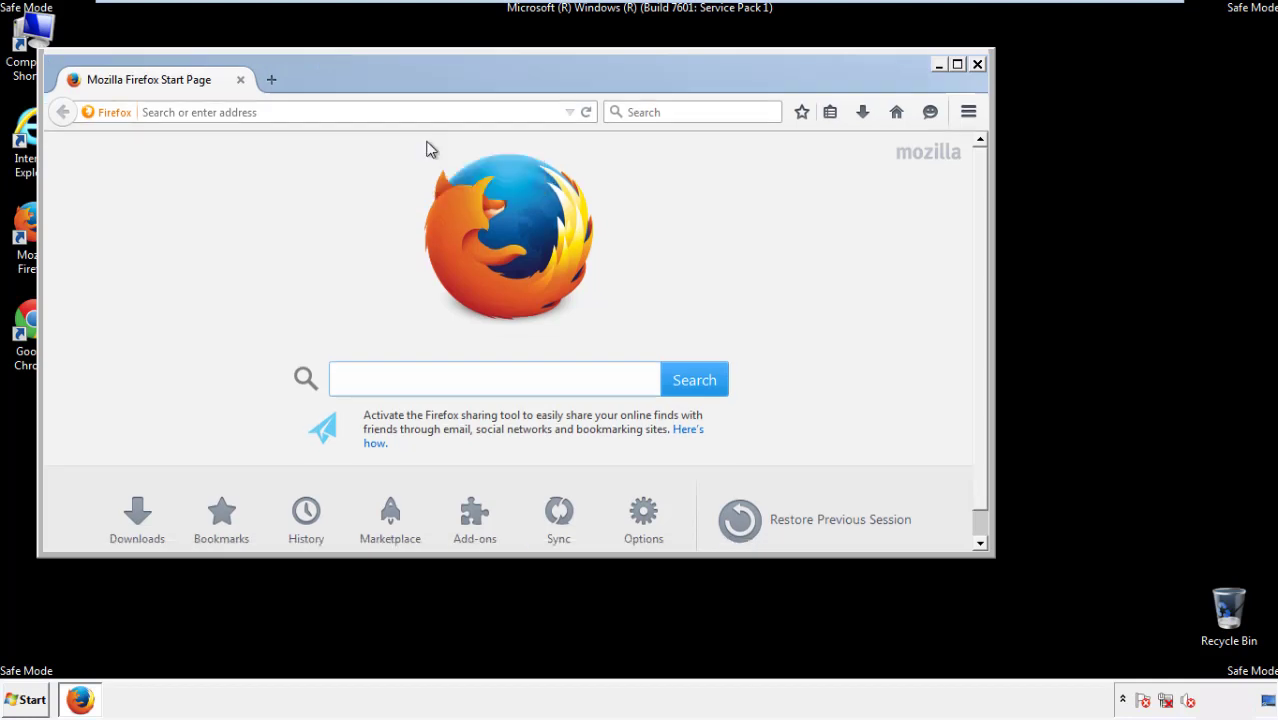
pyautogui.rightClick(404, 84)
pyautogui.click(420, 152)
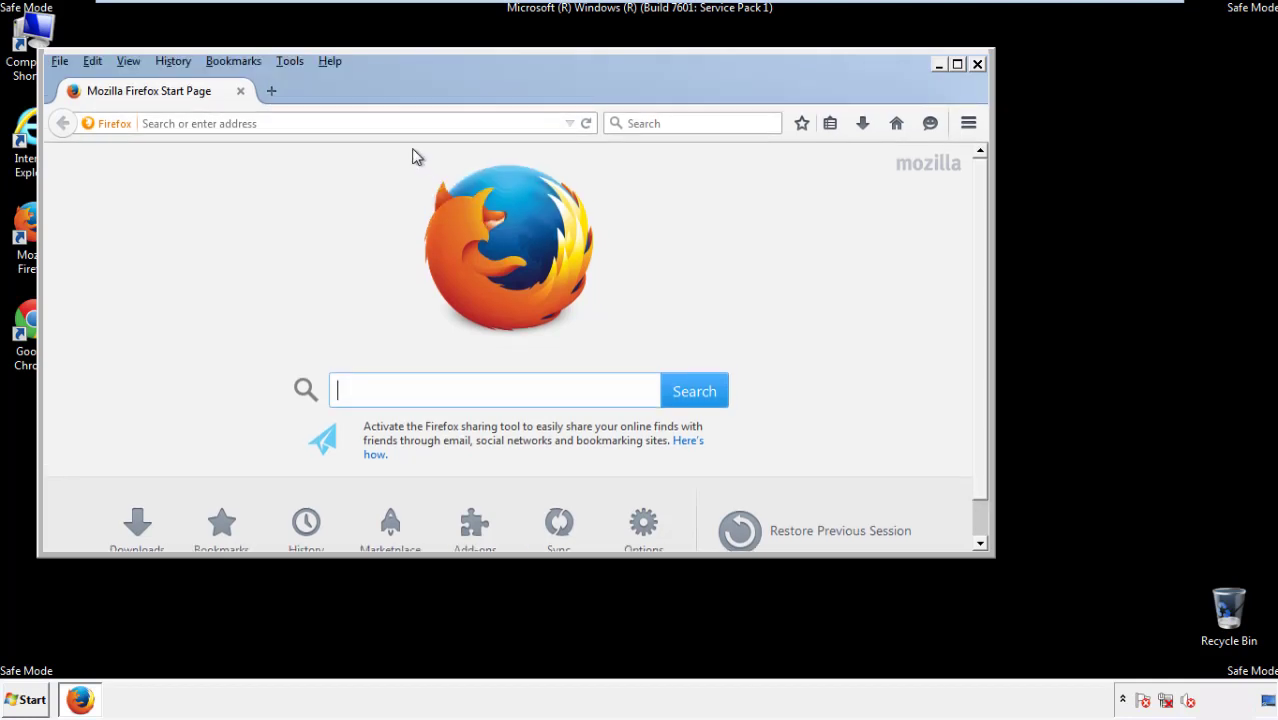
# - Clear Firefox's recent history for the Everything time range with all data types checked
pyautogui.click(180, 62)
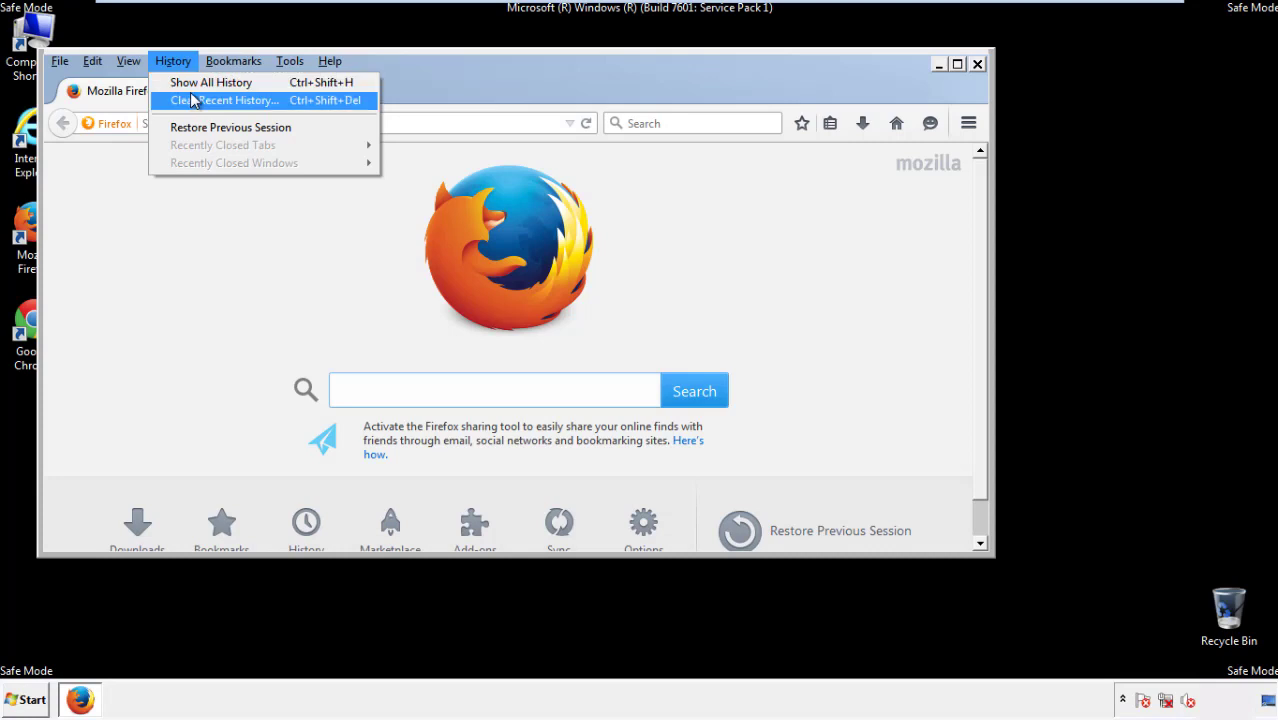
pyautogui.click(192, 100)
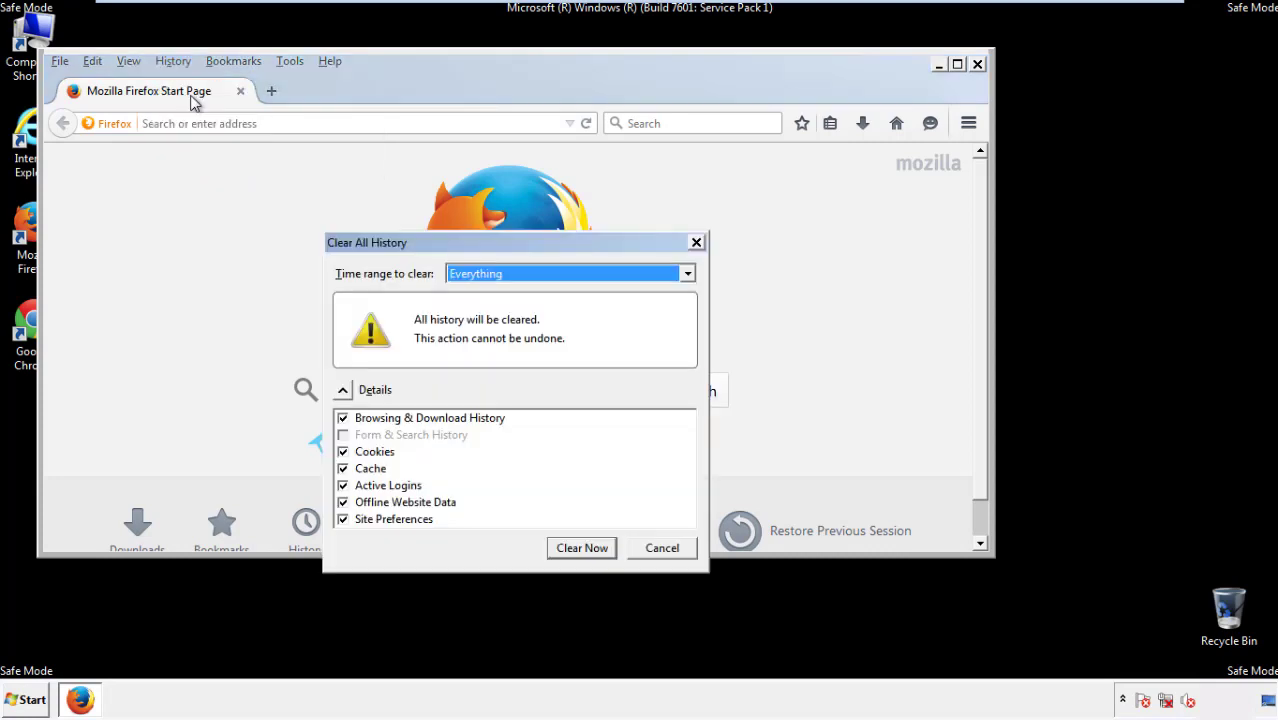
pyautogui.click(470, 274)
pyautogui.click(478, 376)
pyautogui.click(343, 502)
pyautogui.click(343, 502)
pyautogui.click(344, 521)
pyautogui.click(344, 521)
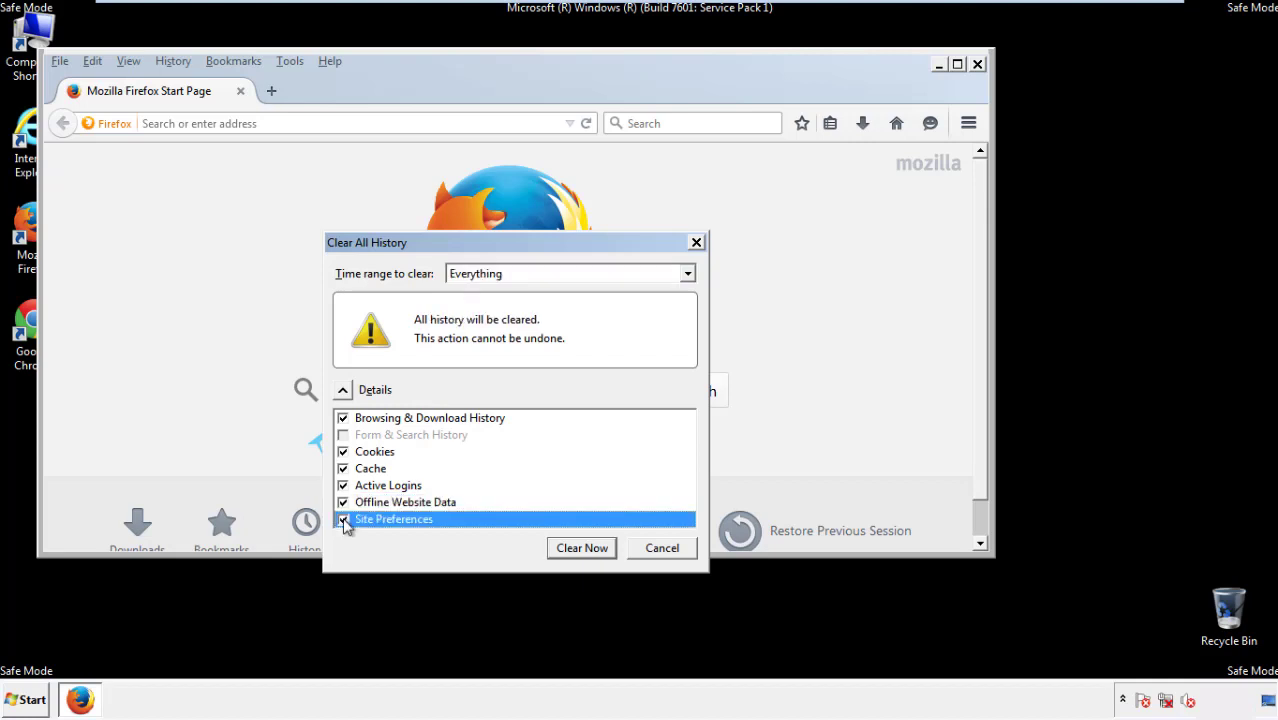
pyautogui.click(581, 548)
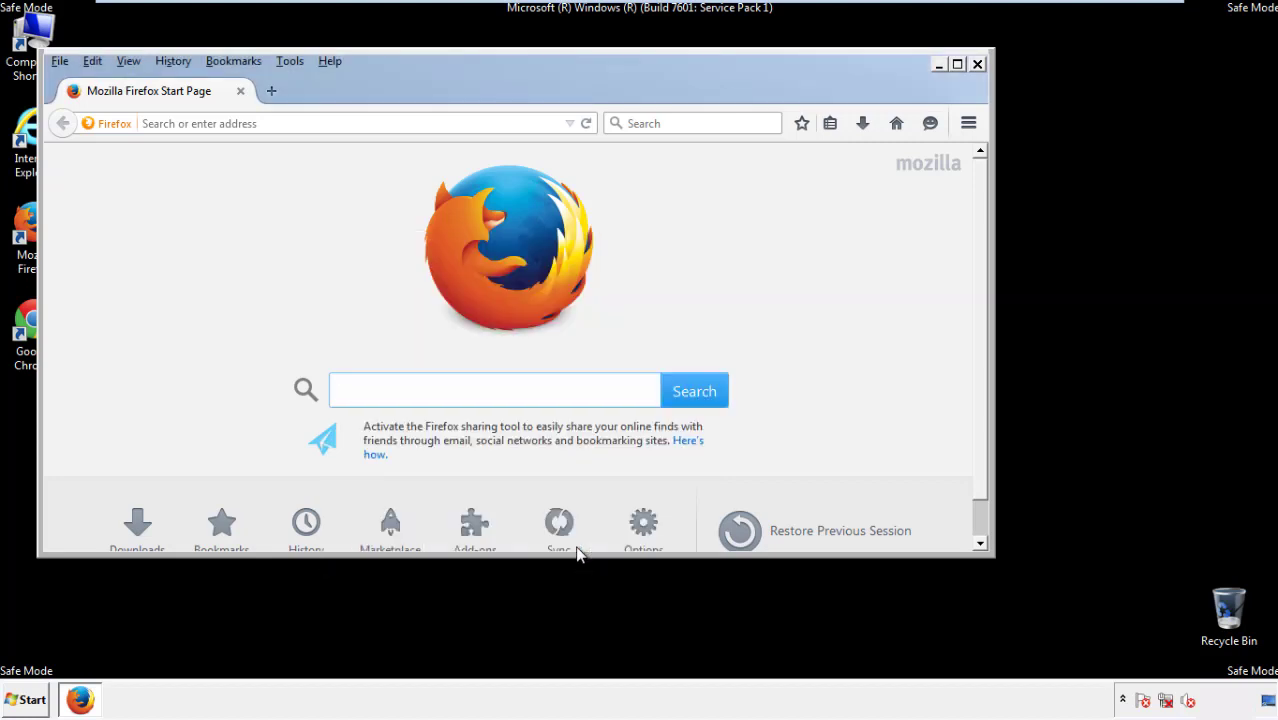
# - Refresh Firefox from Troubleshooting Information and finish the data import
pyautogui.click(329, 61)
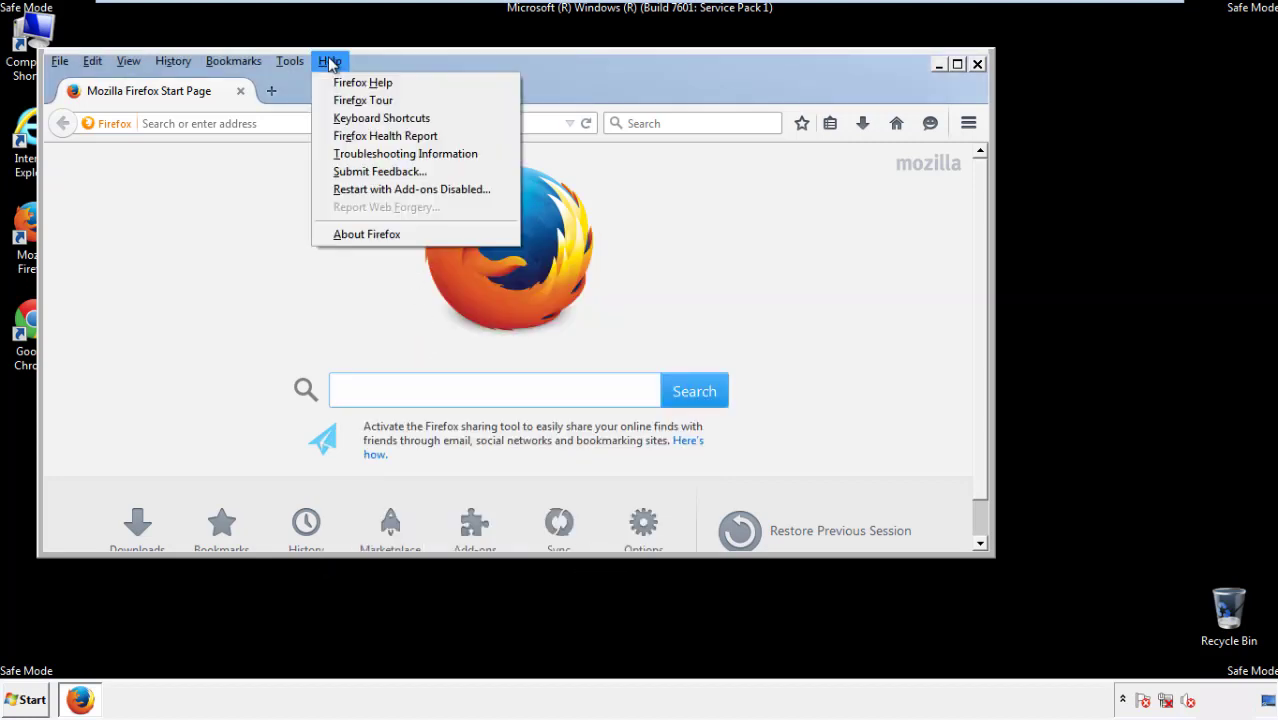
pyautogui.click(371, 153)
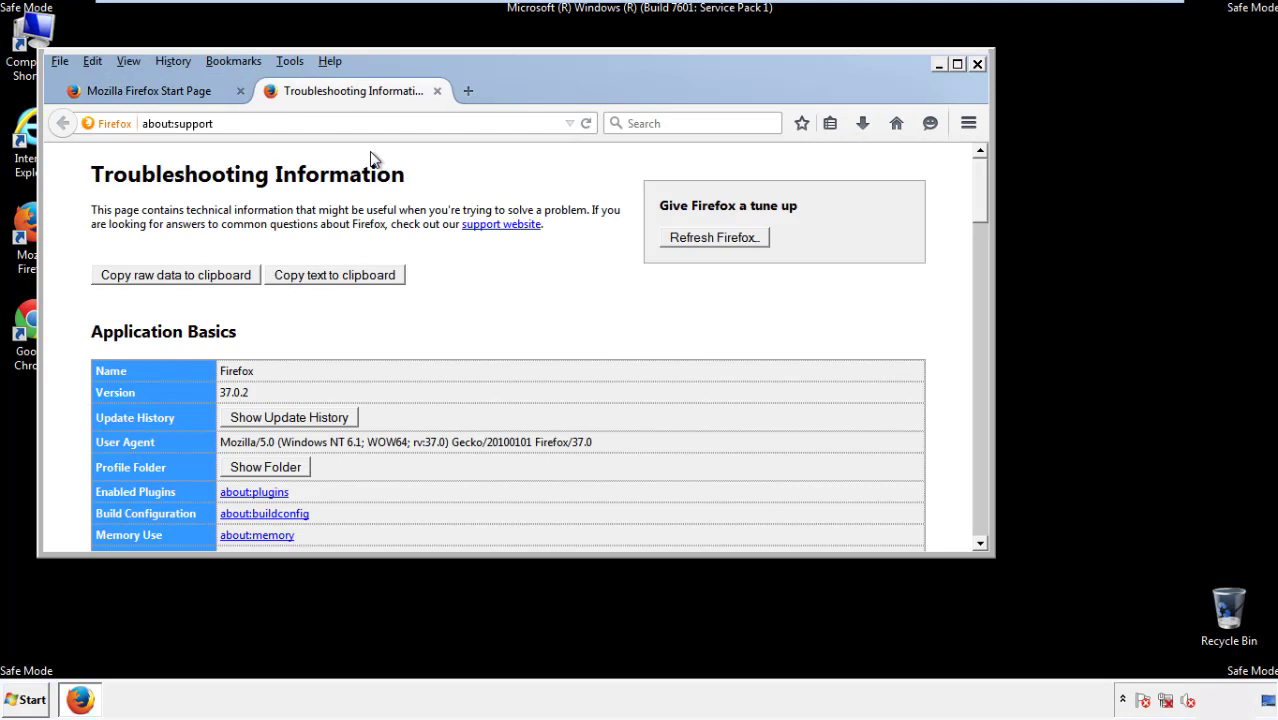
pyautogui.click(742, 243)
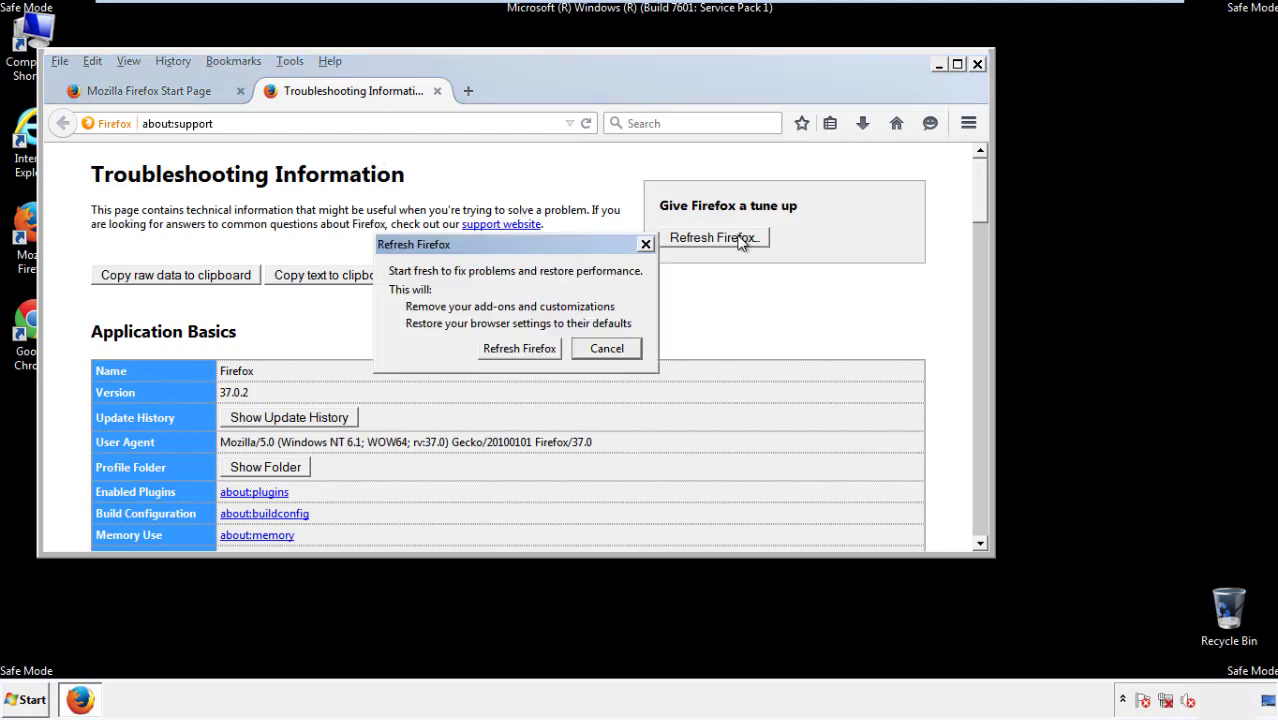
pyautogui.click(519, 348)
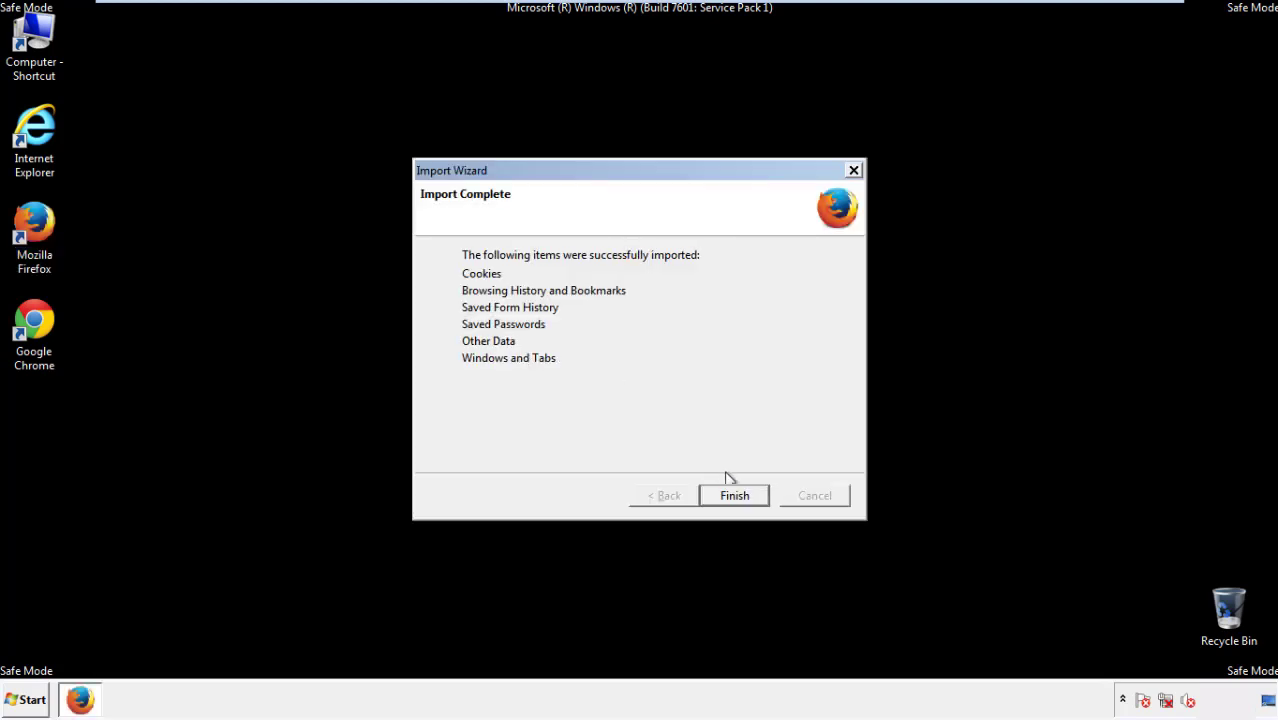
pyautogui.click(735, 496)
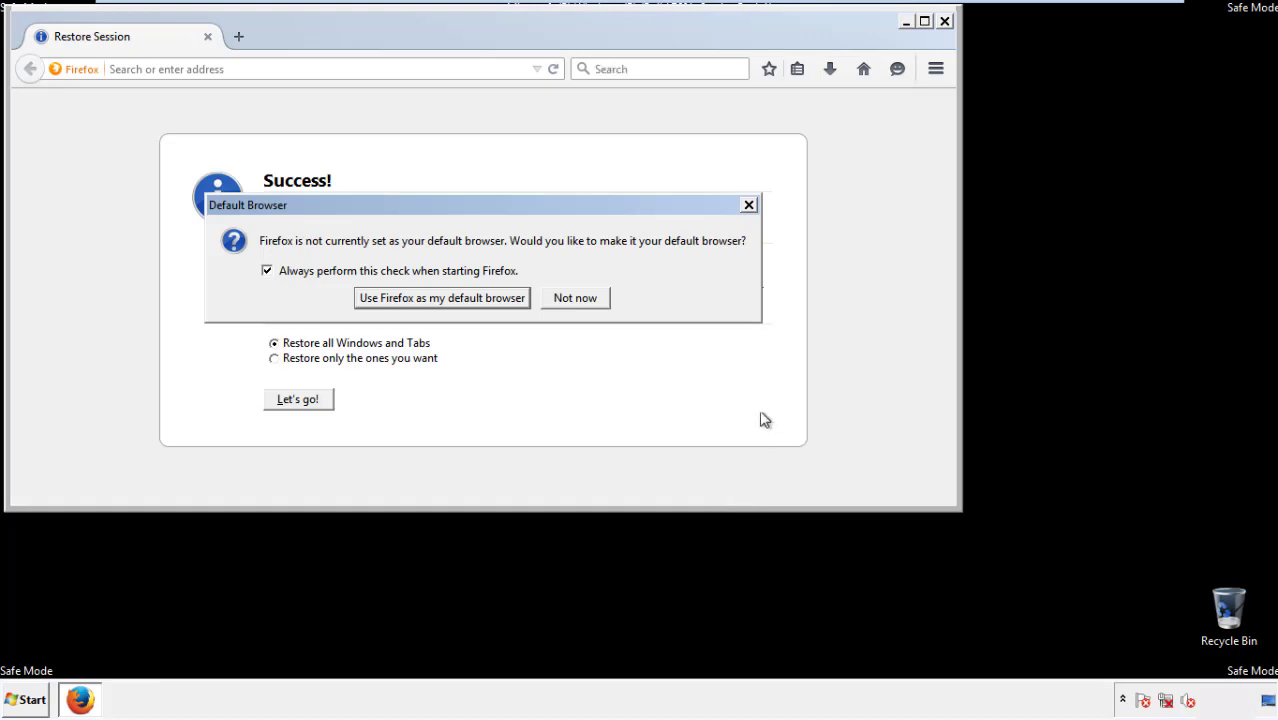
# - Decline the default-browser prompt, close Firefox, and launch Google Chrome from the desktop
pyautogui.click(577, 298)
pyautogui.click(944, 21)
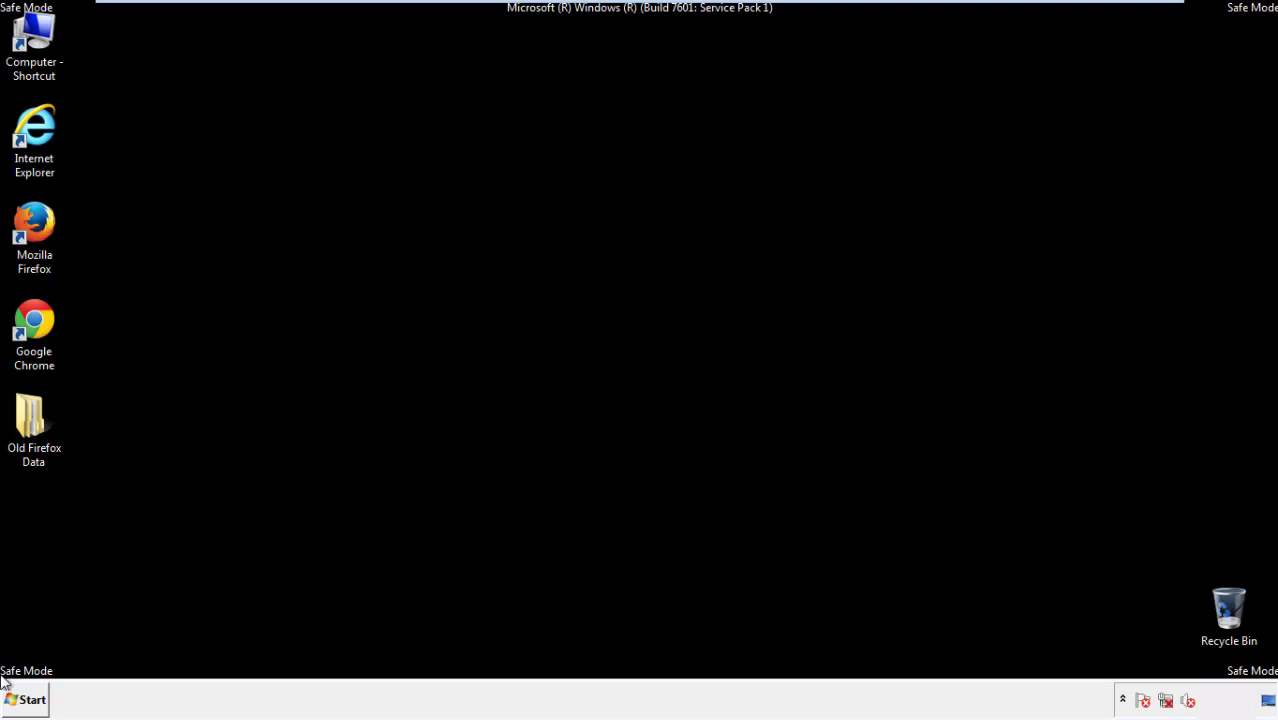
pyautogui.click(31, 318)
pyautogui.doubleClick(31, 318)
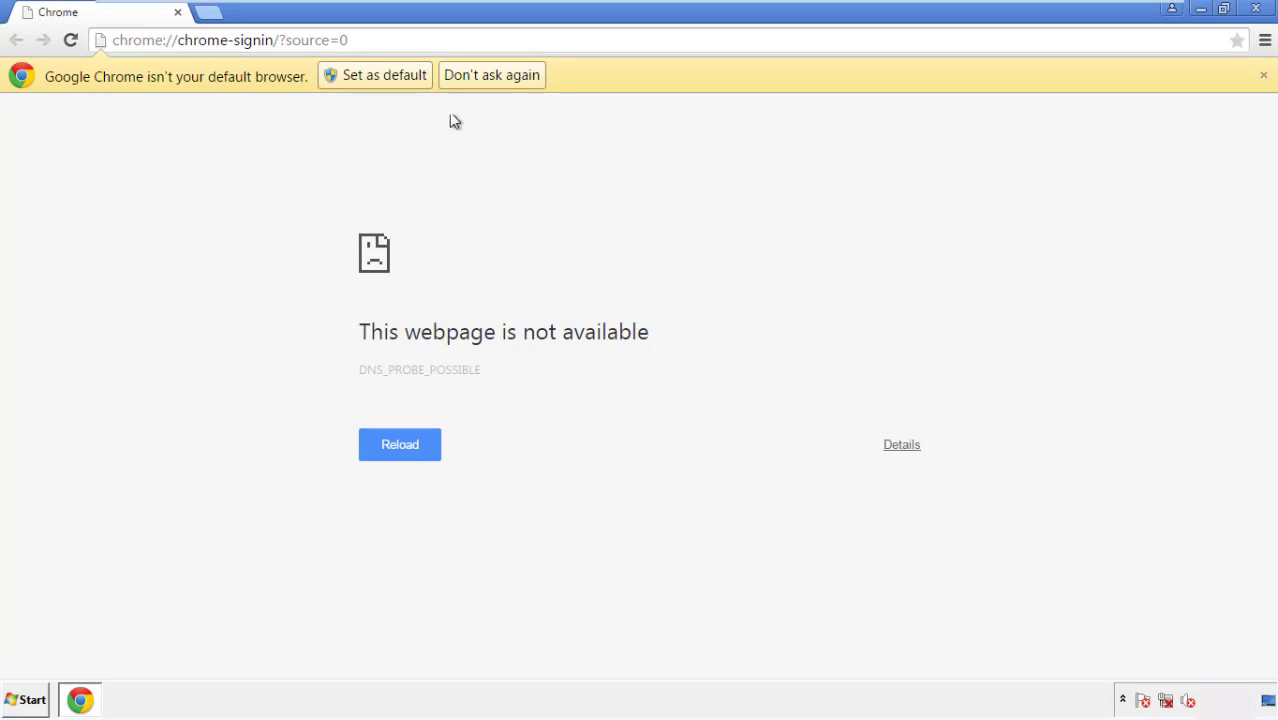
# - Choose Don't ask again on Chrome's default-browser infobar, then open Clear browsing data from History
pyautogui.click(492, 75)
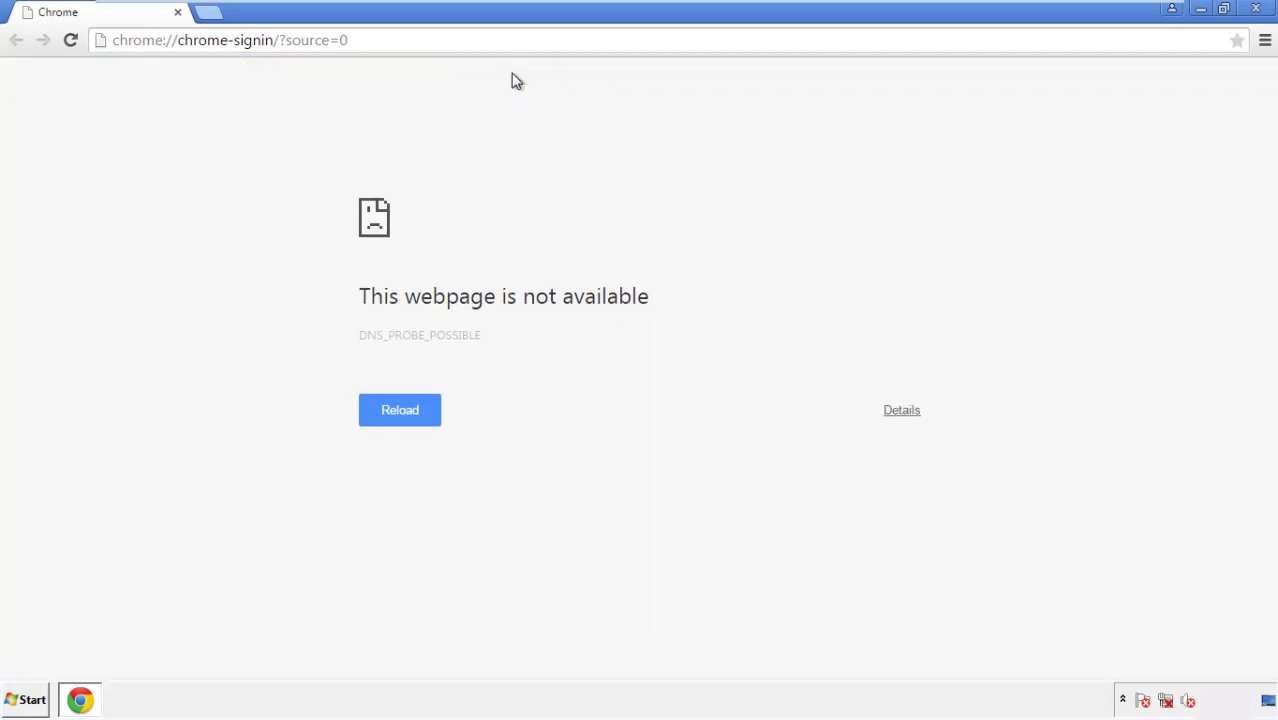
pyautogui.click(1266, 46)
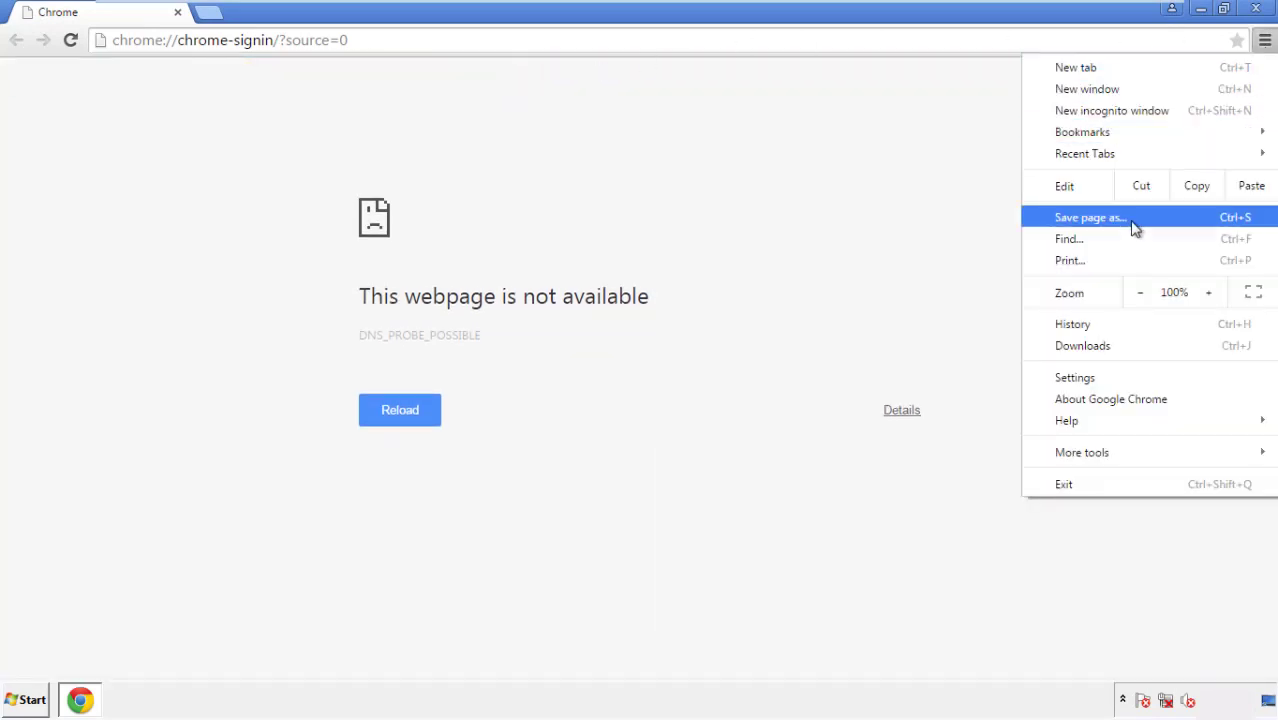
pyautogui.click(1080, 377)
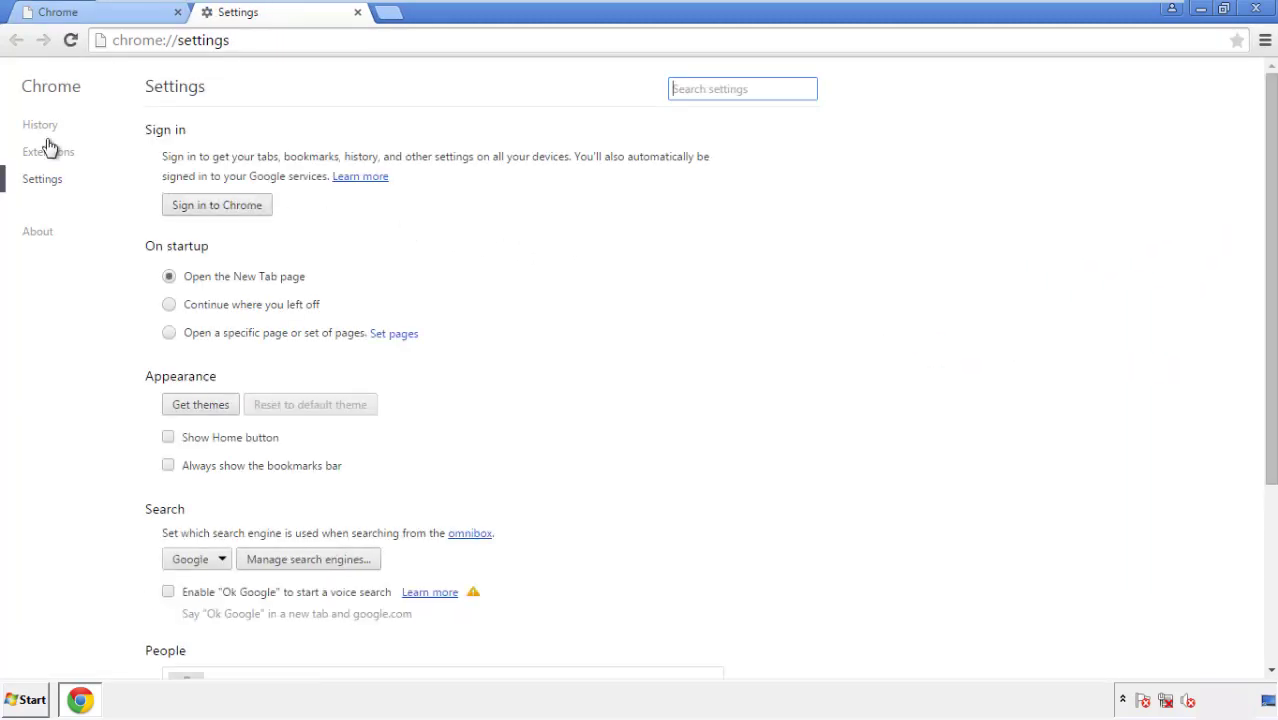
pyautogui.click(46, 130)
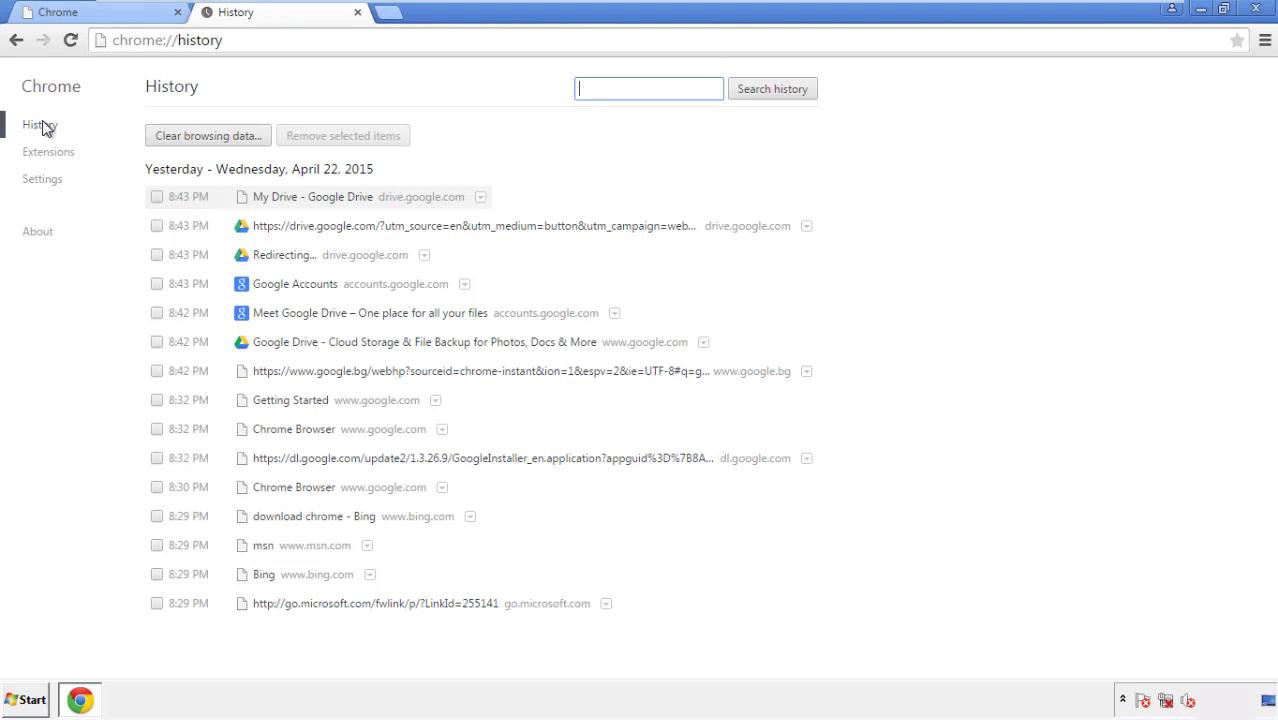
pyautogui.click(191, 139)
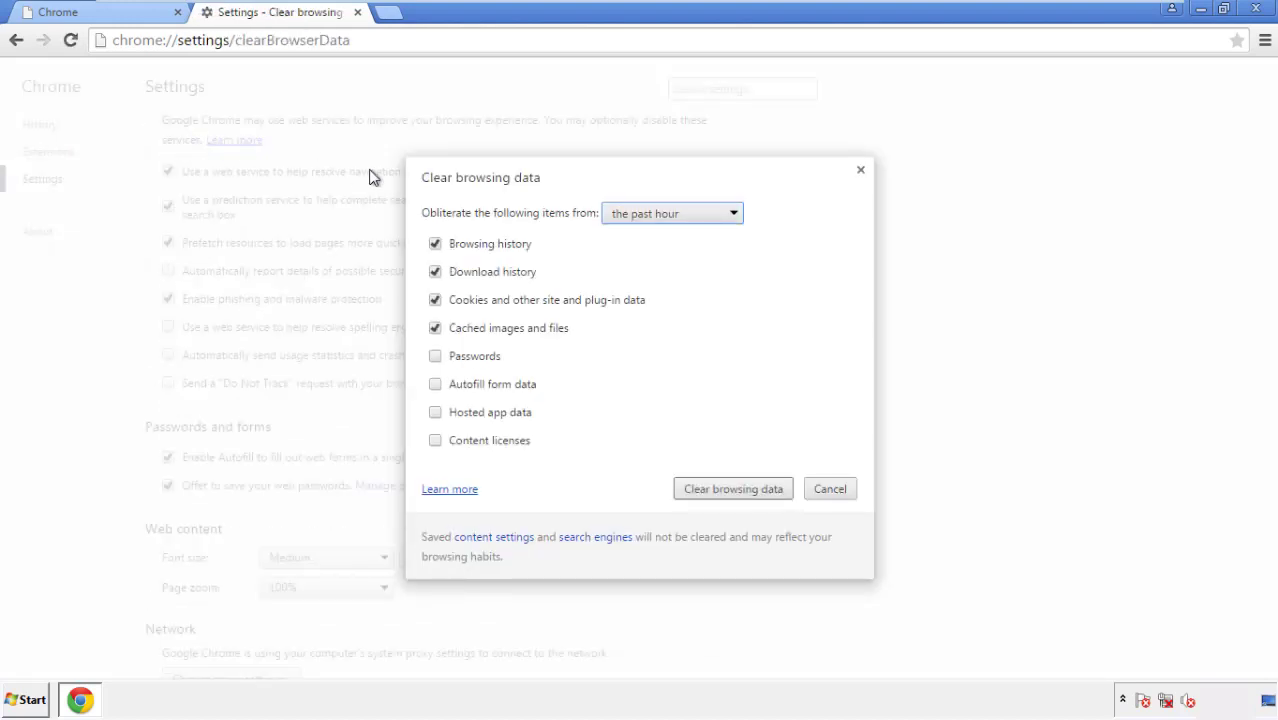
# - Clear Chrome browsing data from the beginning of time, including autofill form data
pyautogui.click(643, 216)
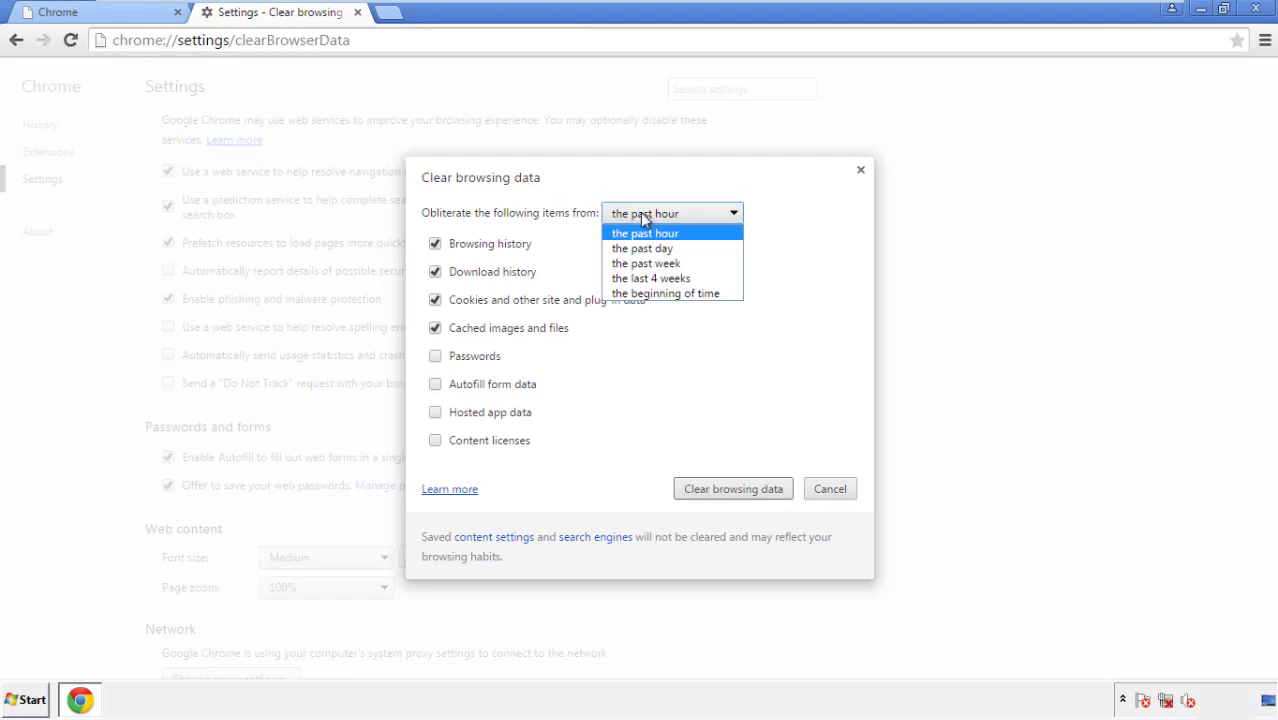
pyautogui.click(640, 294)
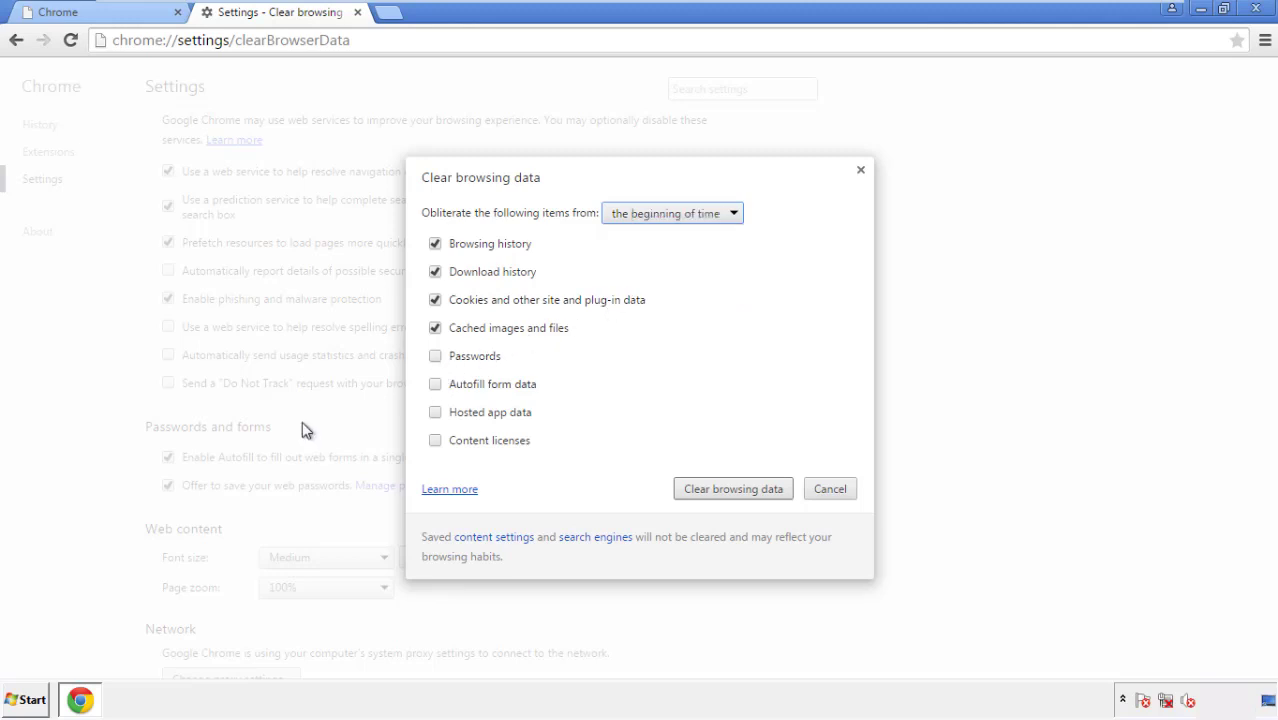
pyautogui.click(436, 386)
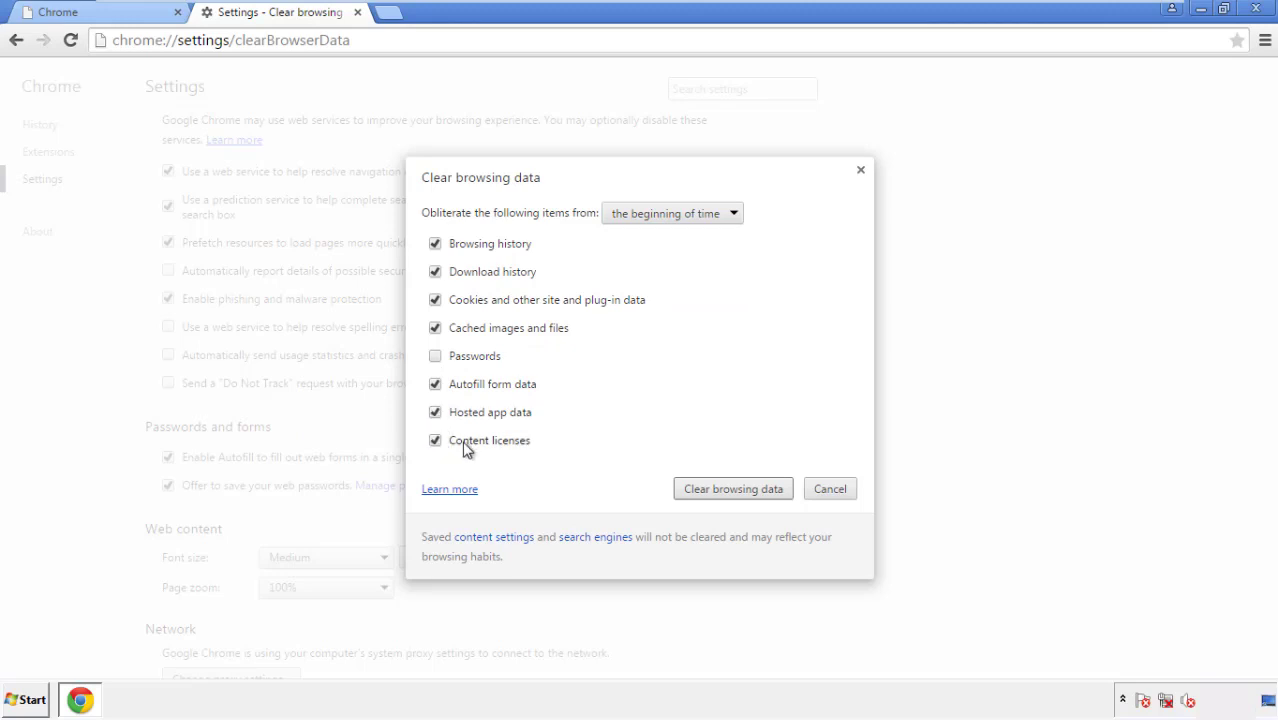
pyautogui.click(717, 493)
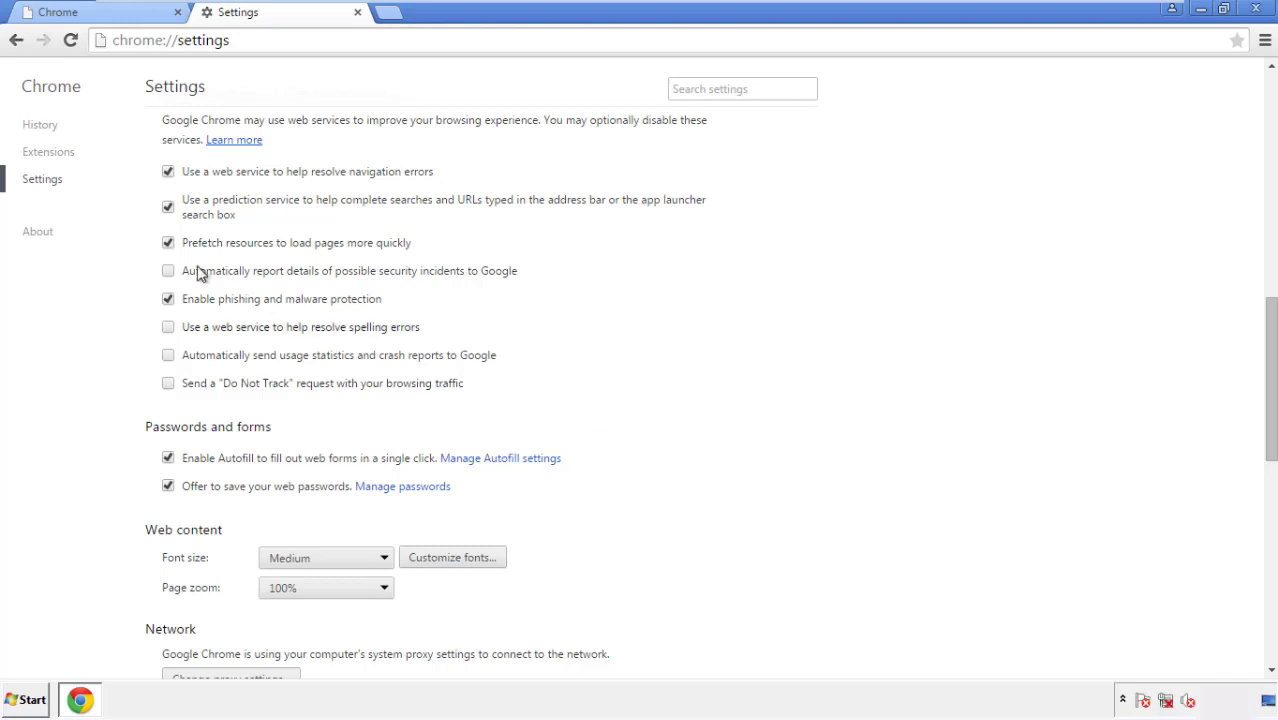
# - Confirm Reset settings to restore Chrome's defaults, then close the Chrome window
pyautogui.moveTo(1270, 318); pyautogui.dragTo(1267, 537)
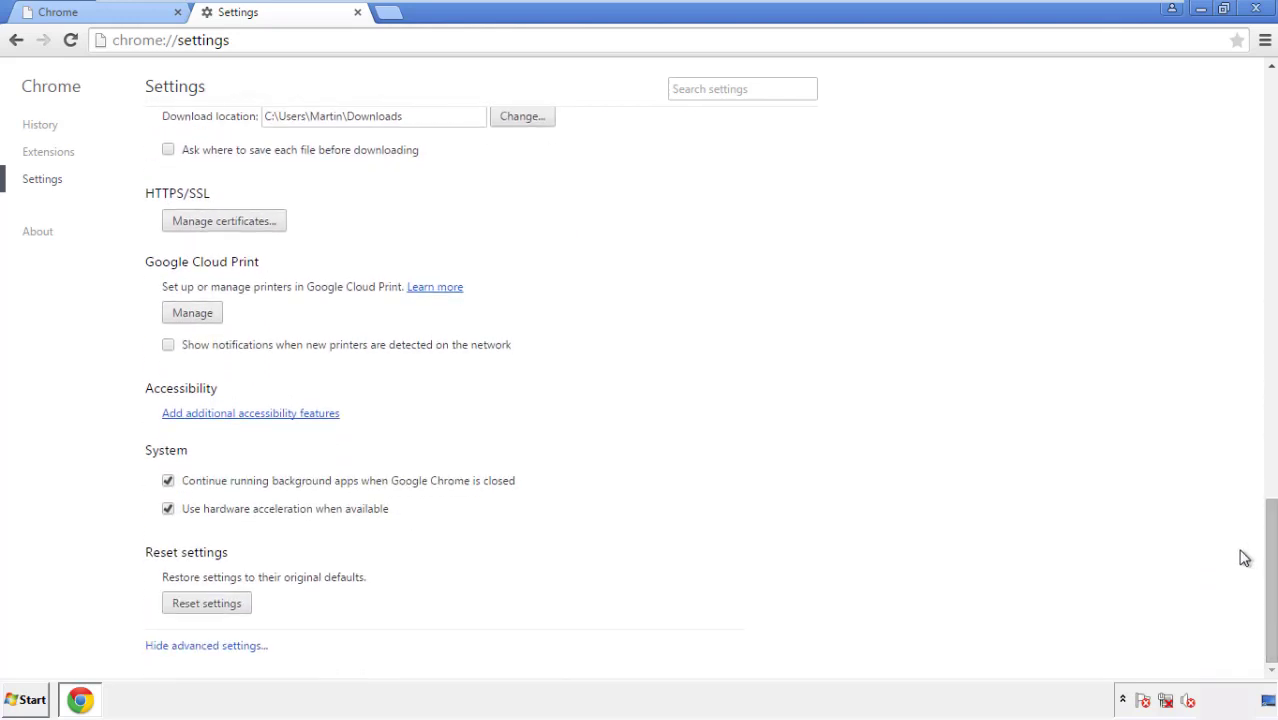
pyautogui.click(205, 604)
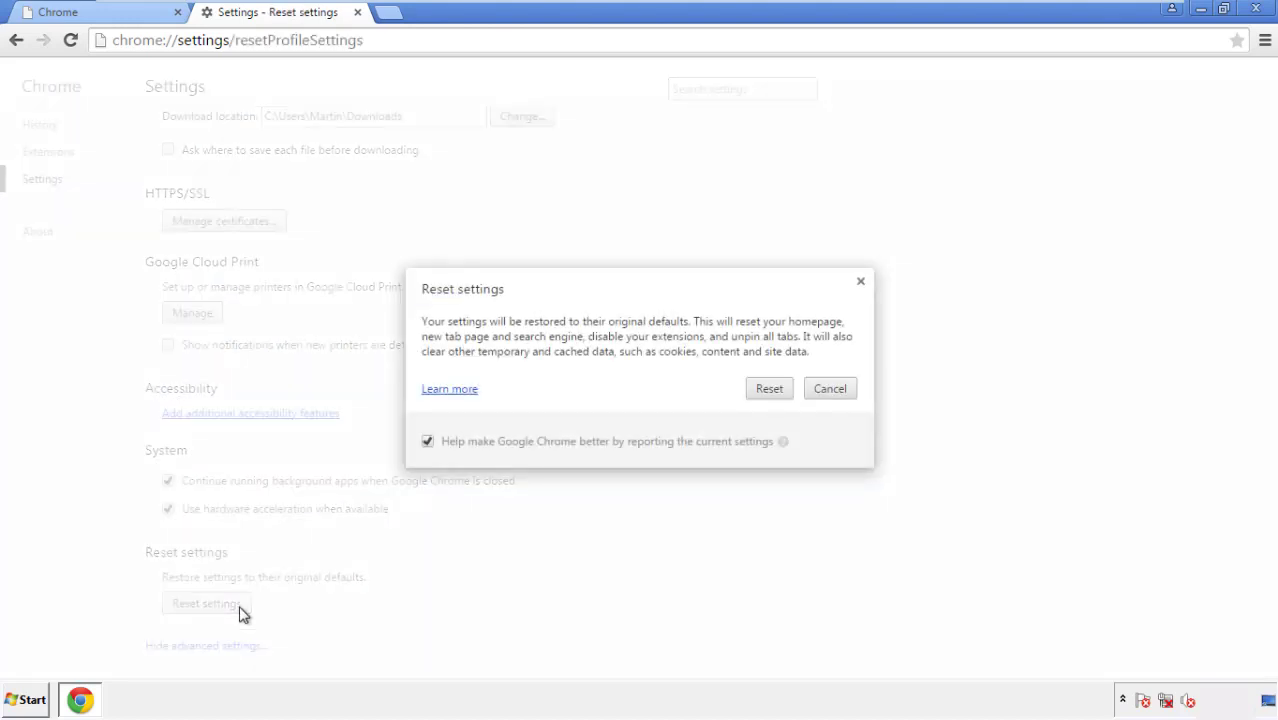
pyautogui.click(770, 390)
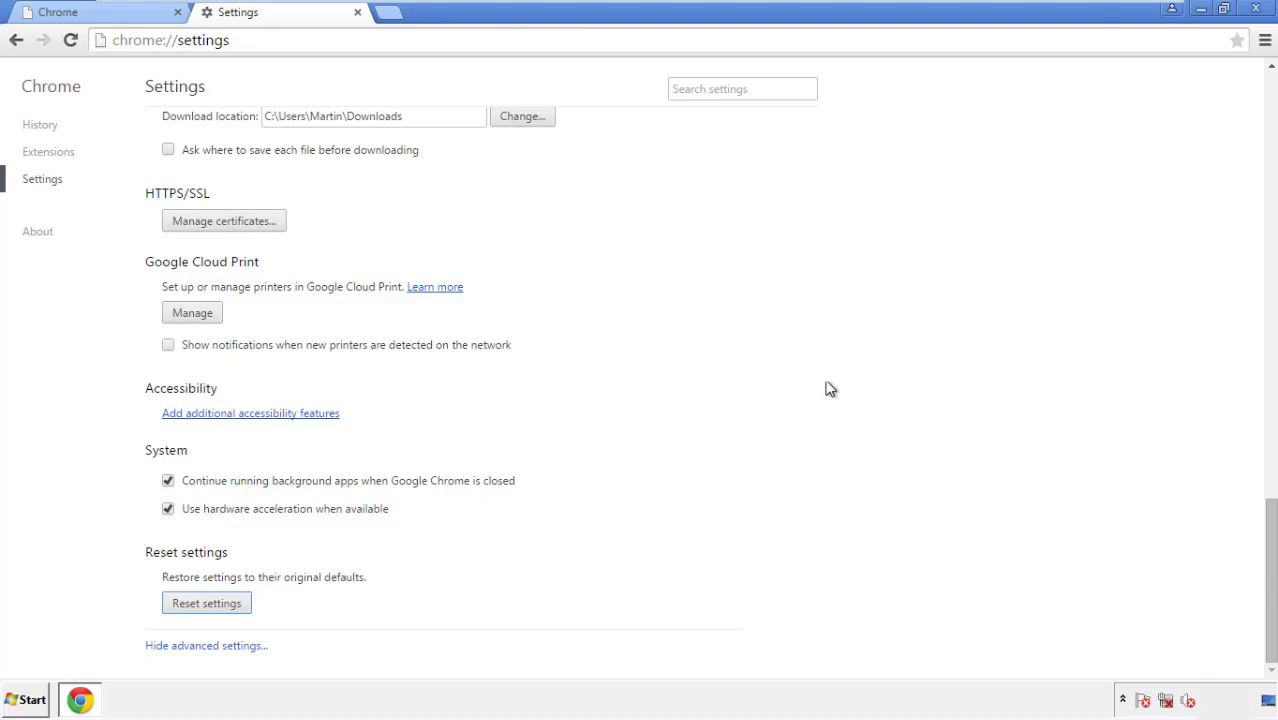
pyautogui.click(1255, 8)
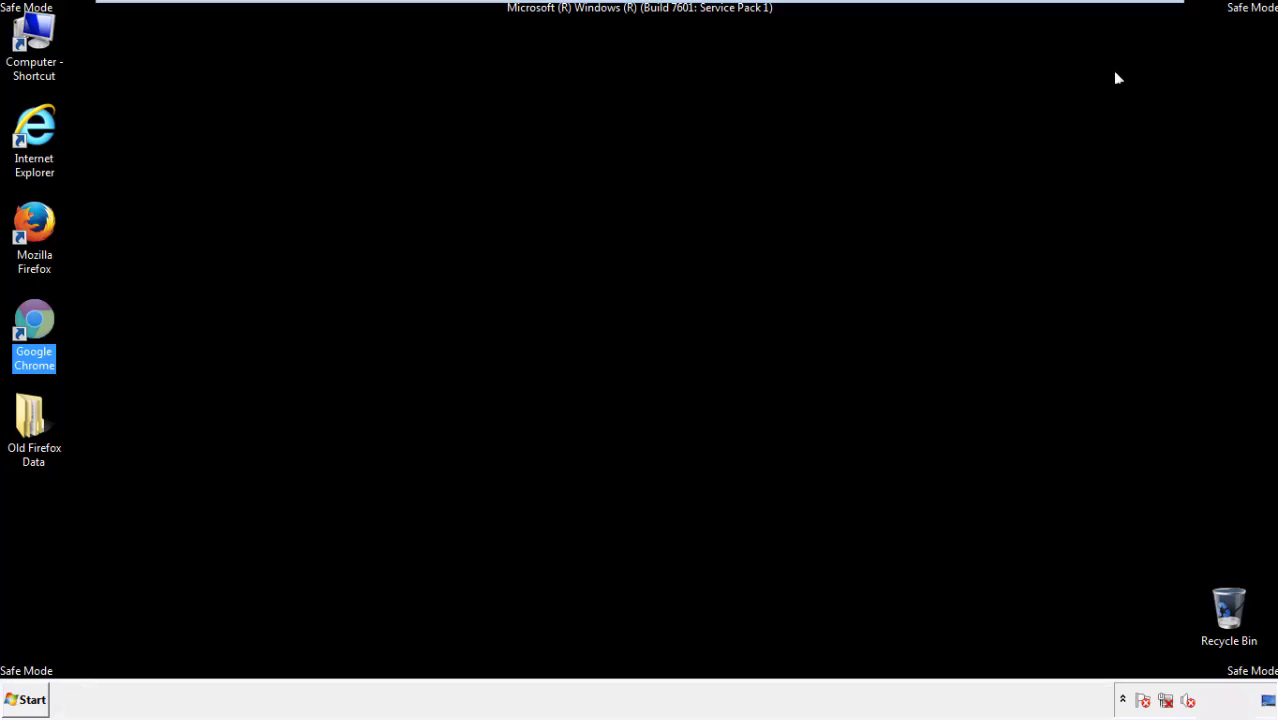
# - Deselect the Chrome shortcut and launch Mozilla Firefox from its desktop icon
pyautogui.click(689, 318)
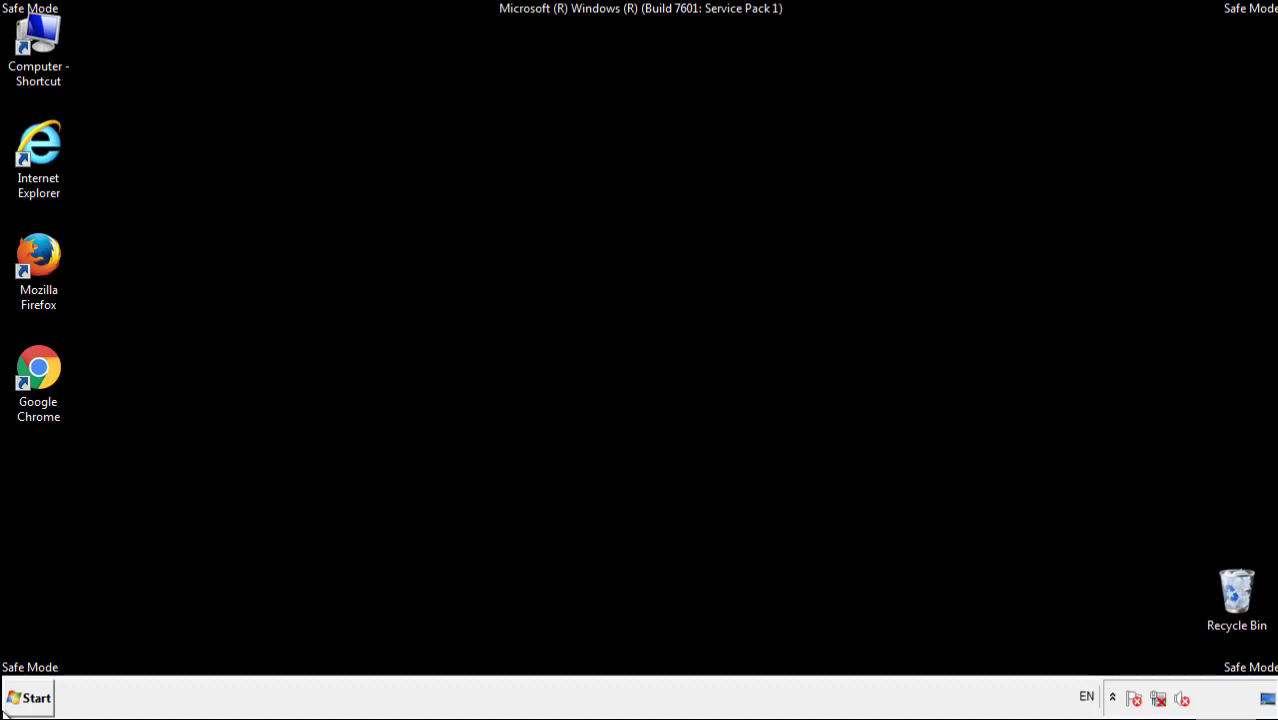
pyautogui.doubleClick(49, 250)
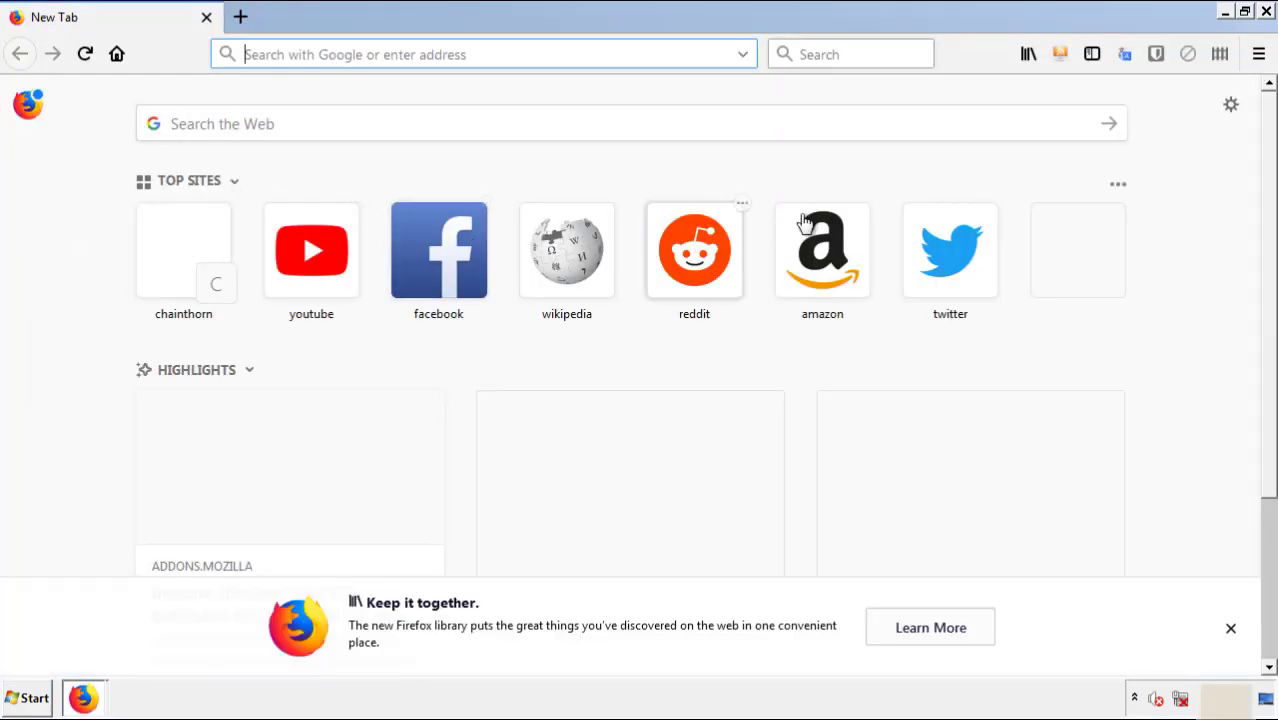
# - Remove the Search Mine extension in Firefox's Add-ons Manager, then close Firefox
pyautogui.click(1259, 56)
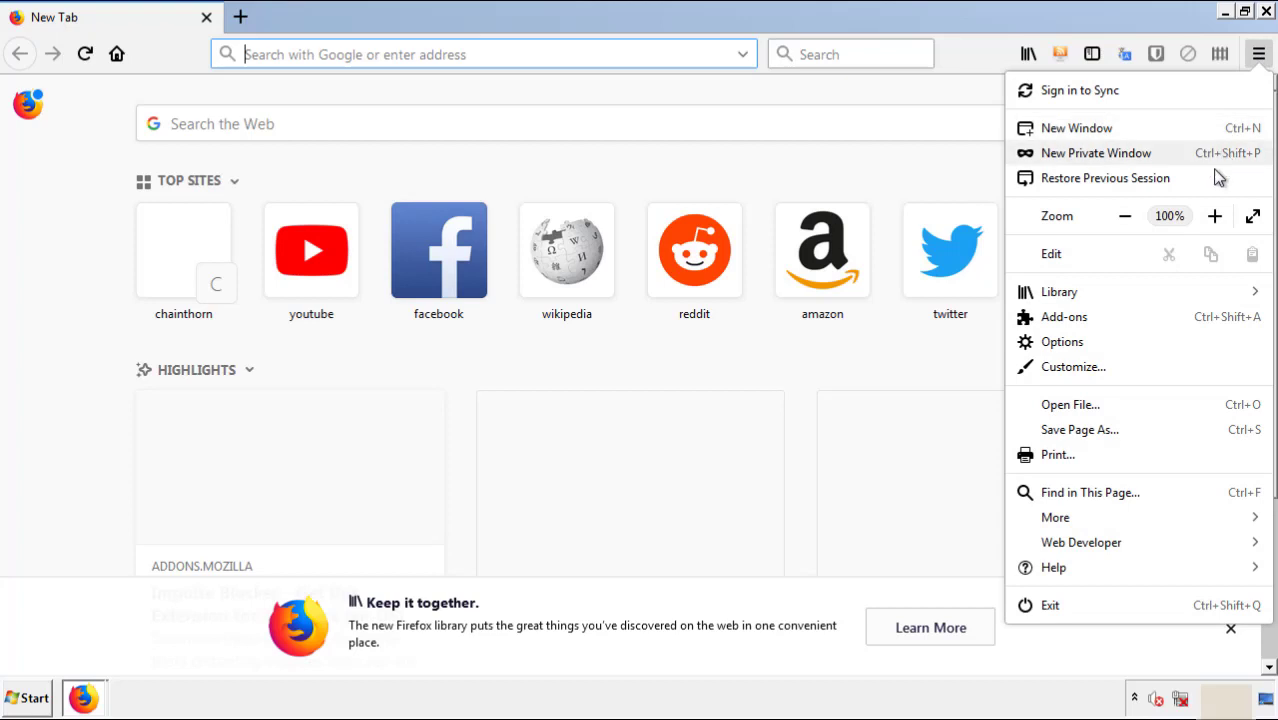
pyautogui.click(1179, 327)
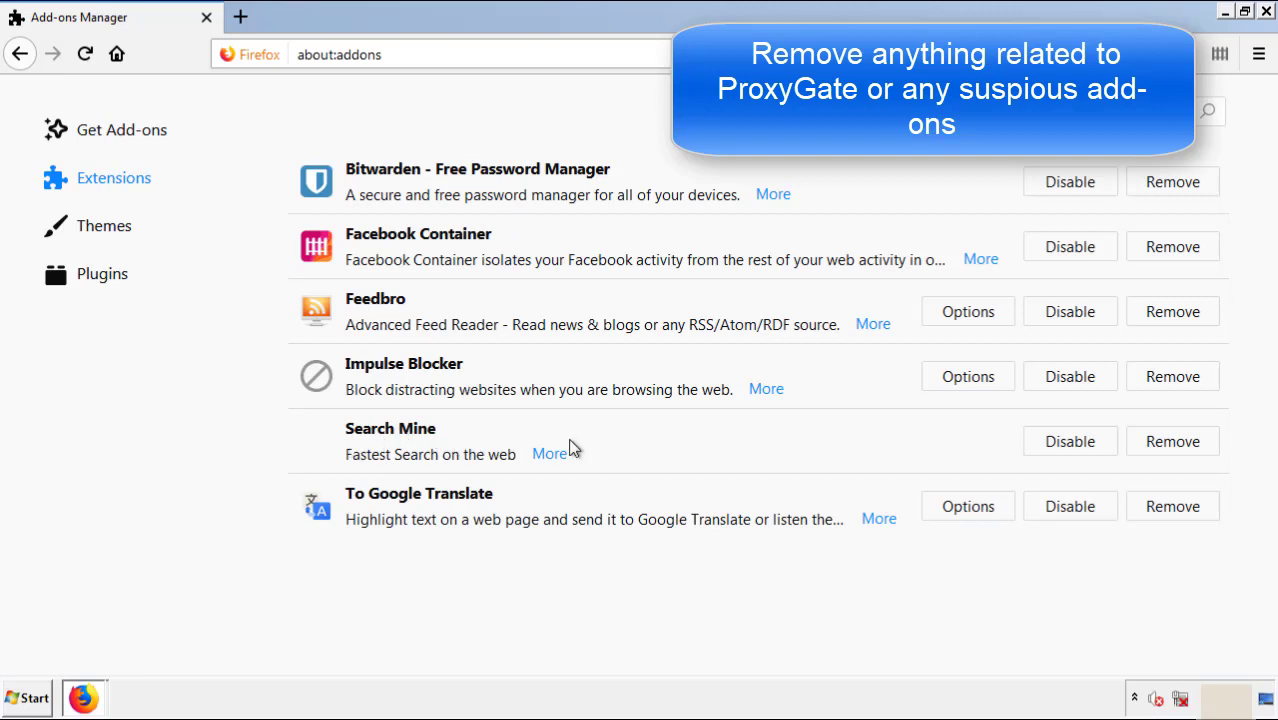
pyautogui.click(1167, 452)
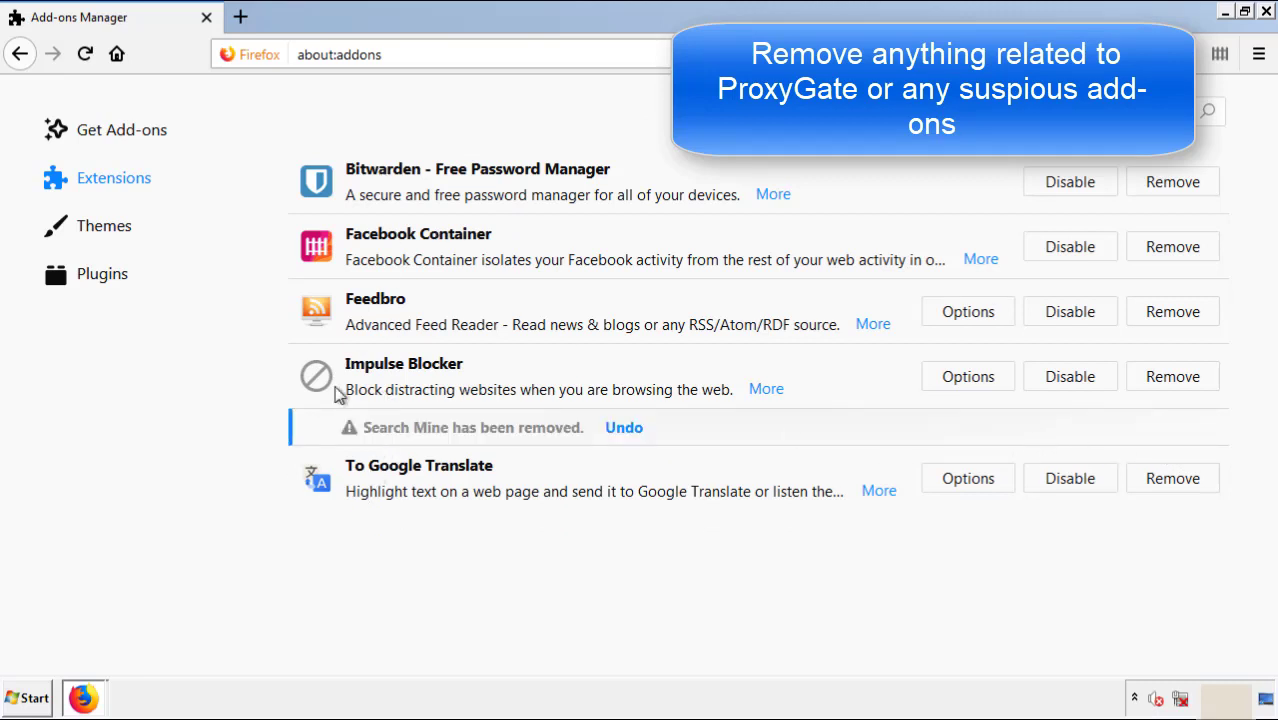
pyautogui.click(1266, 12)
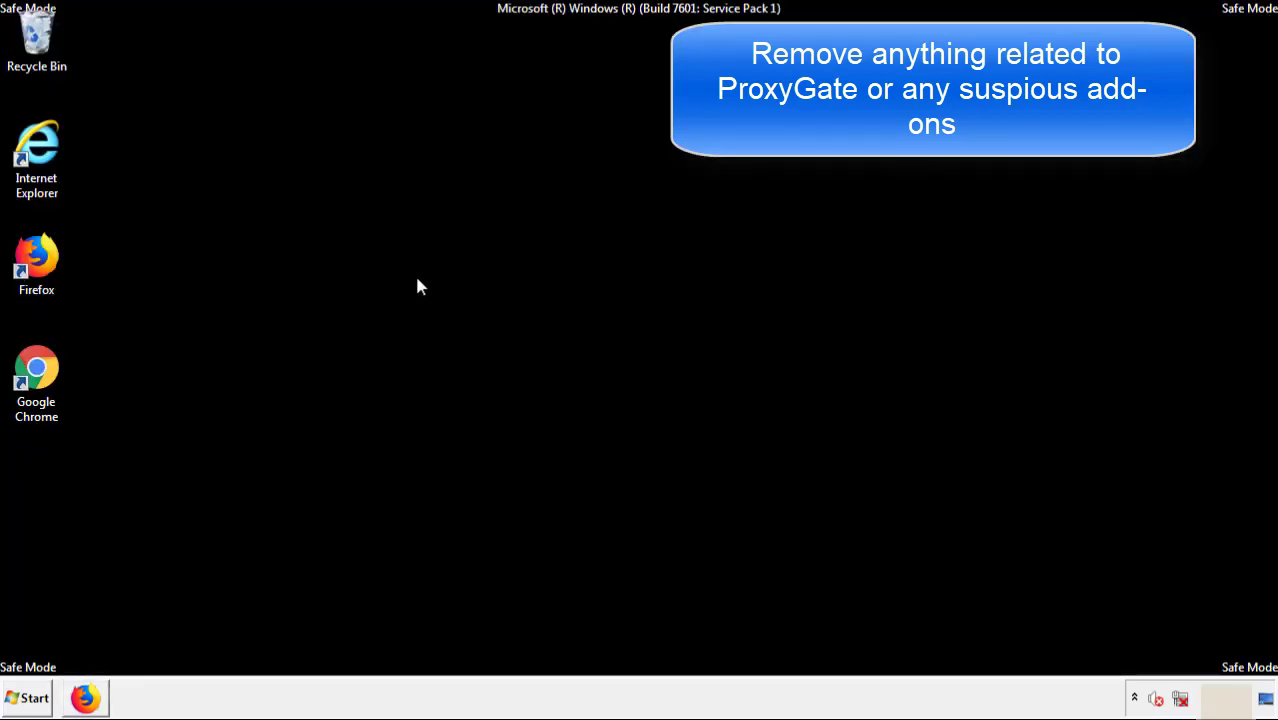
# - Launch Google Chrome and go to its Extensions page under More tools
pyautogui.doubleClick(35, 388)
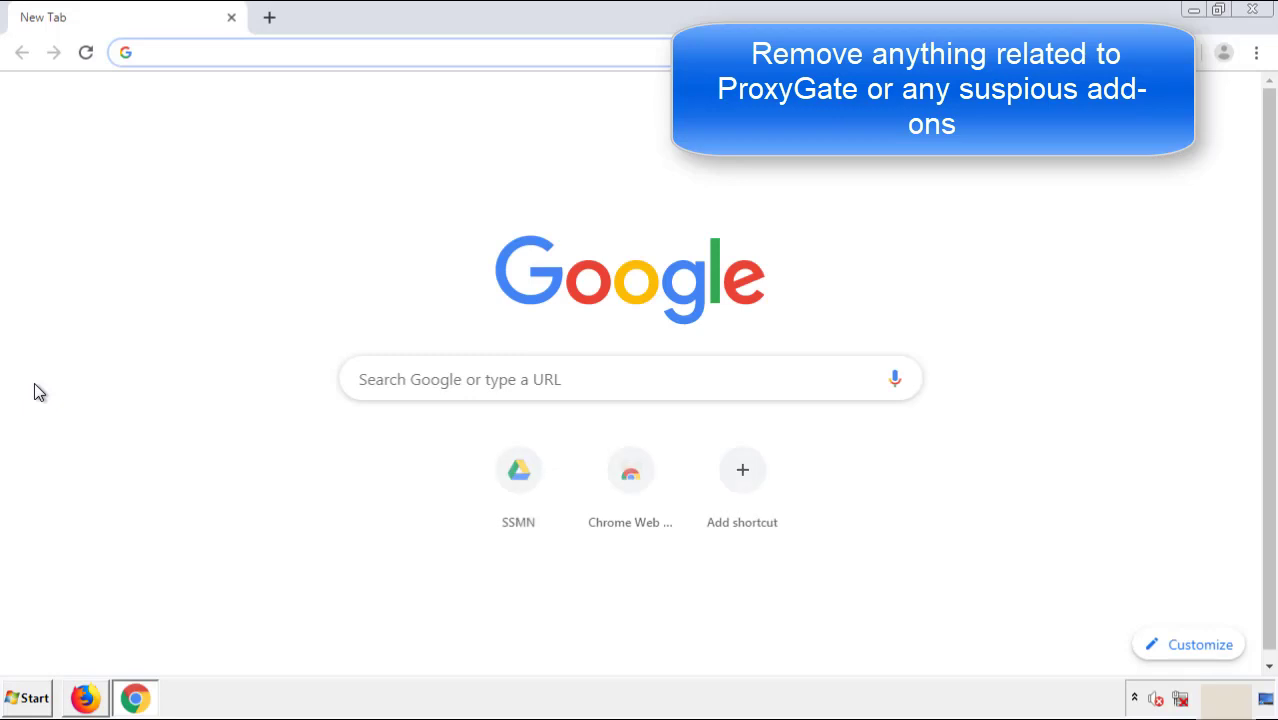
pyautogui.click(1256, 52)
pyautogui.moveTo(1144, 350)
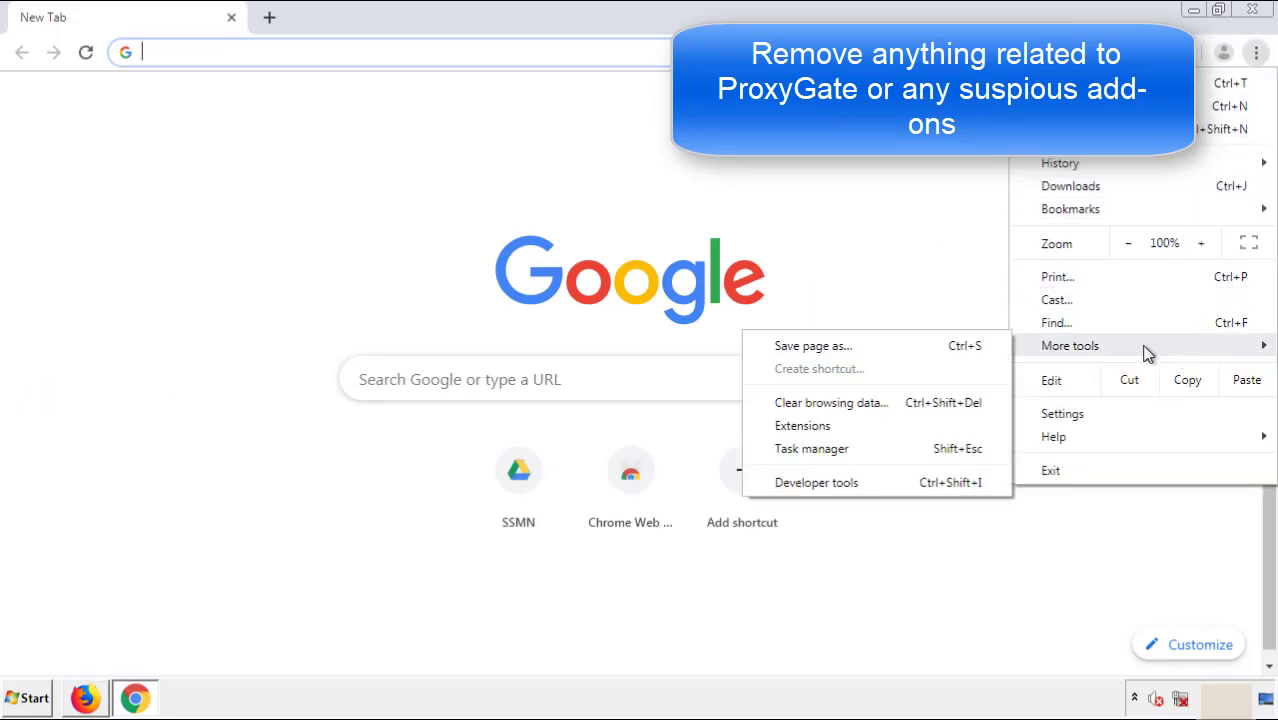
pyautogui.click(812, 425)
pyautogui.scroll(-10, 360, 334)
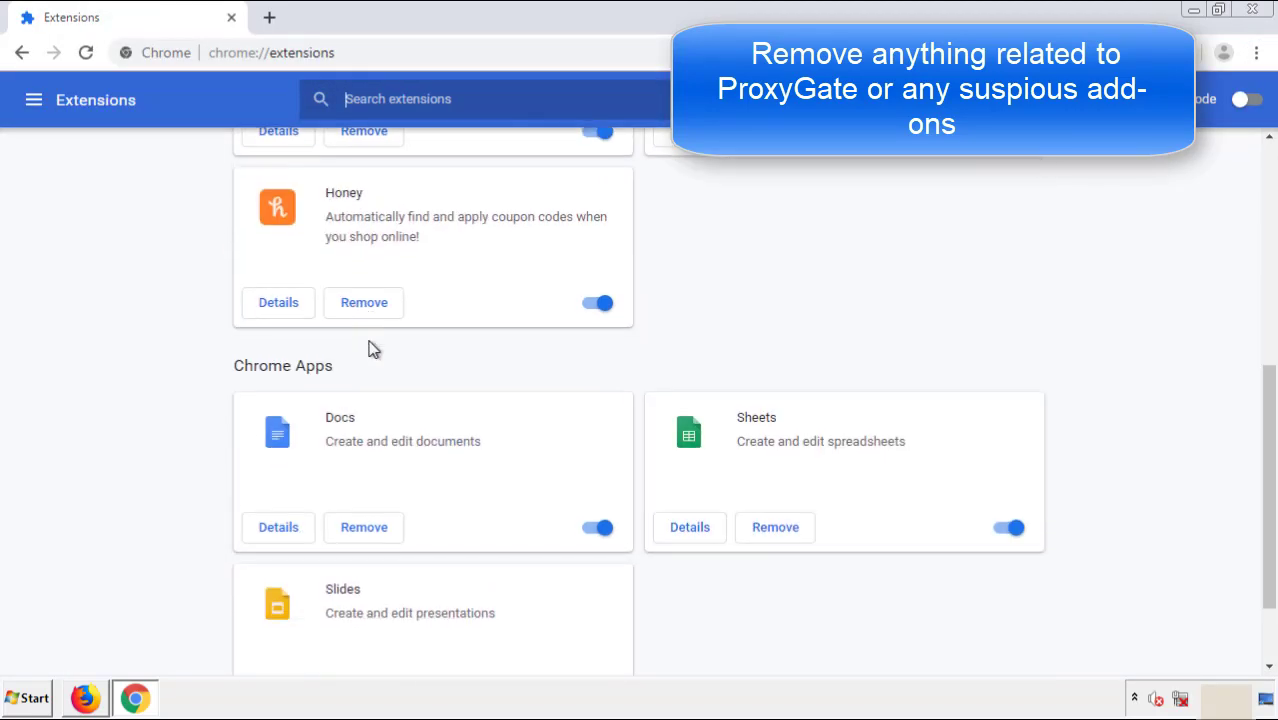
pyautogui.scroll(10, 485, 365)
# - Remove the Search Mine extension, close Chrome, and bring up the Start menu
pyautogui.click(362, 292)
pyautogui.click(713, 170)
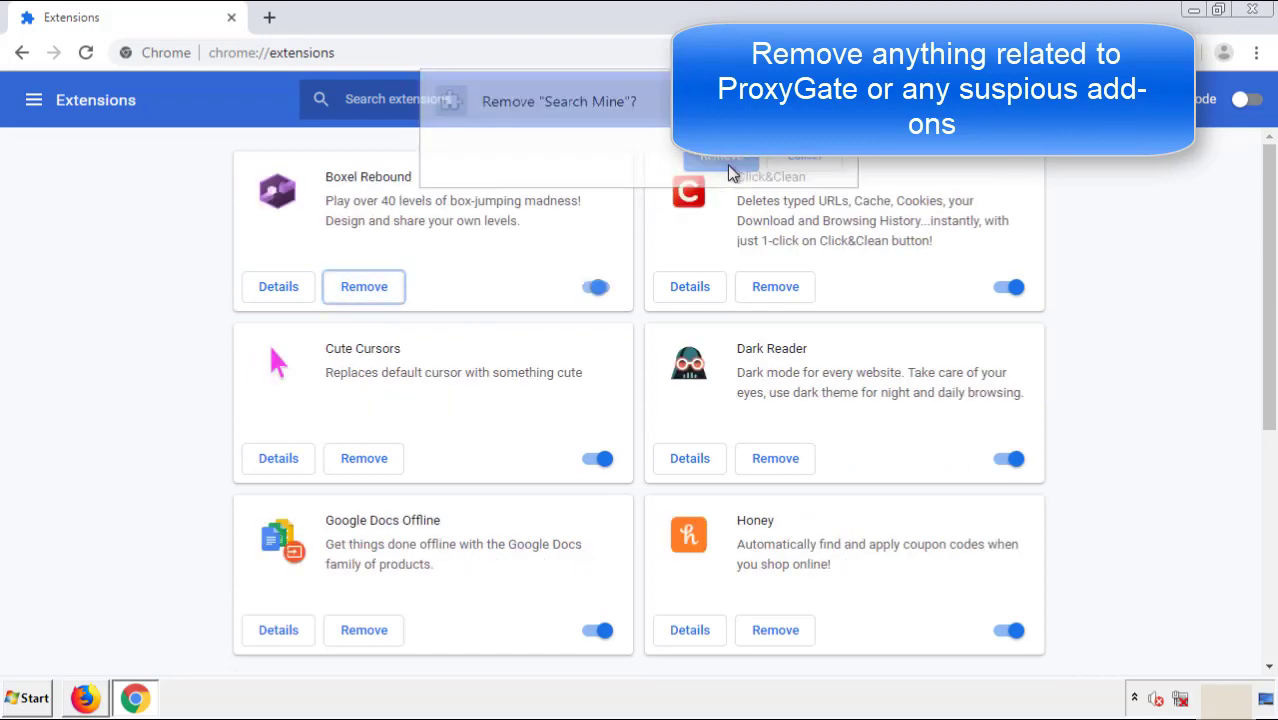
pyautogui.click(1263, 14)
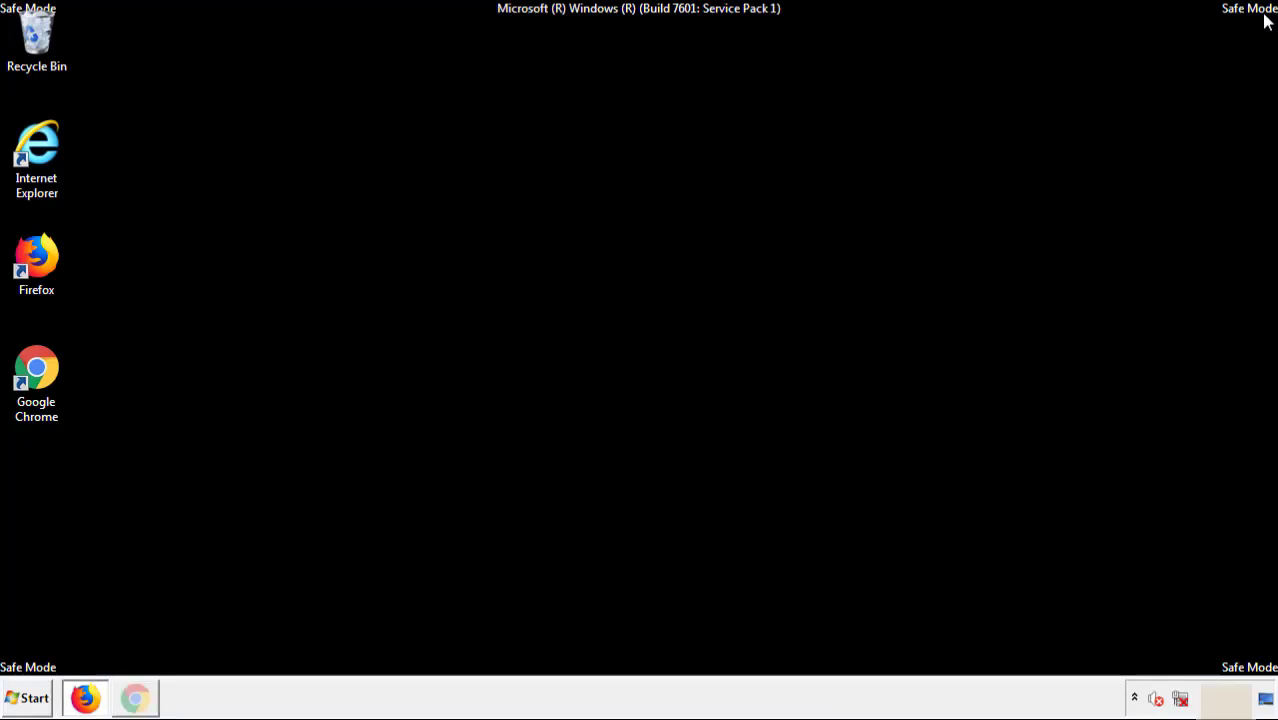
pyautogui.click(30, 699)
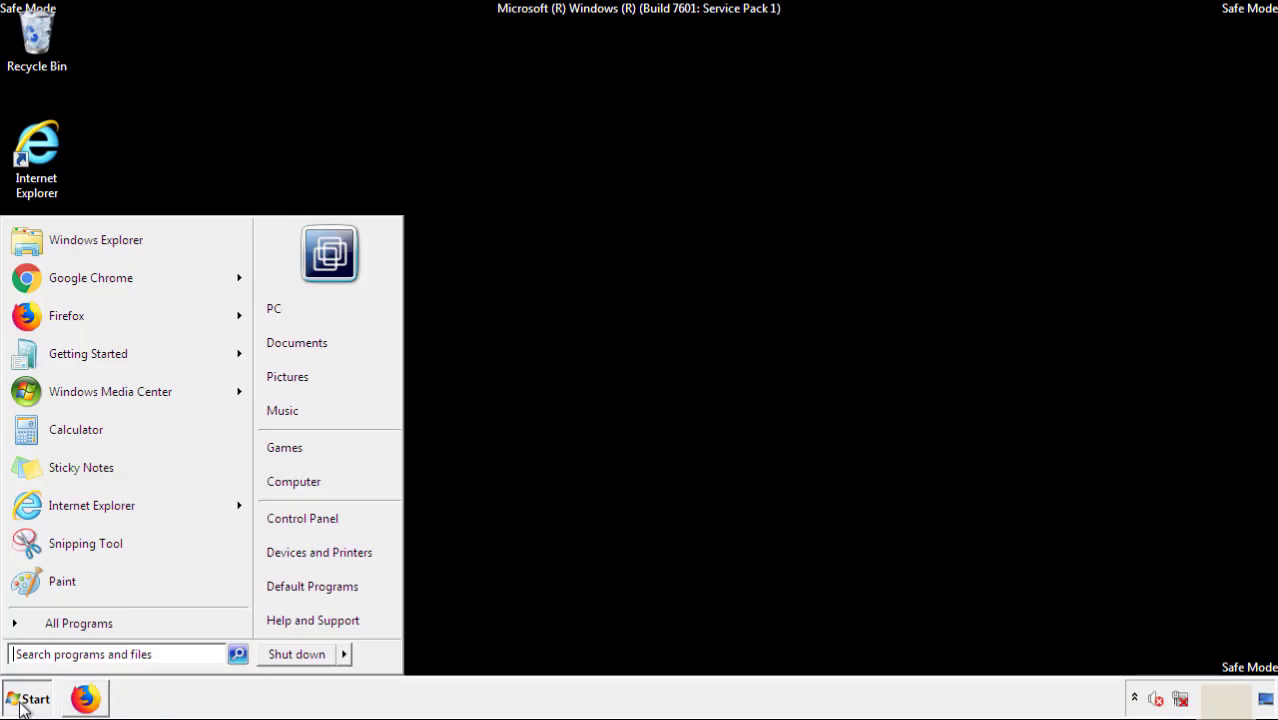